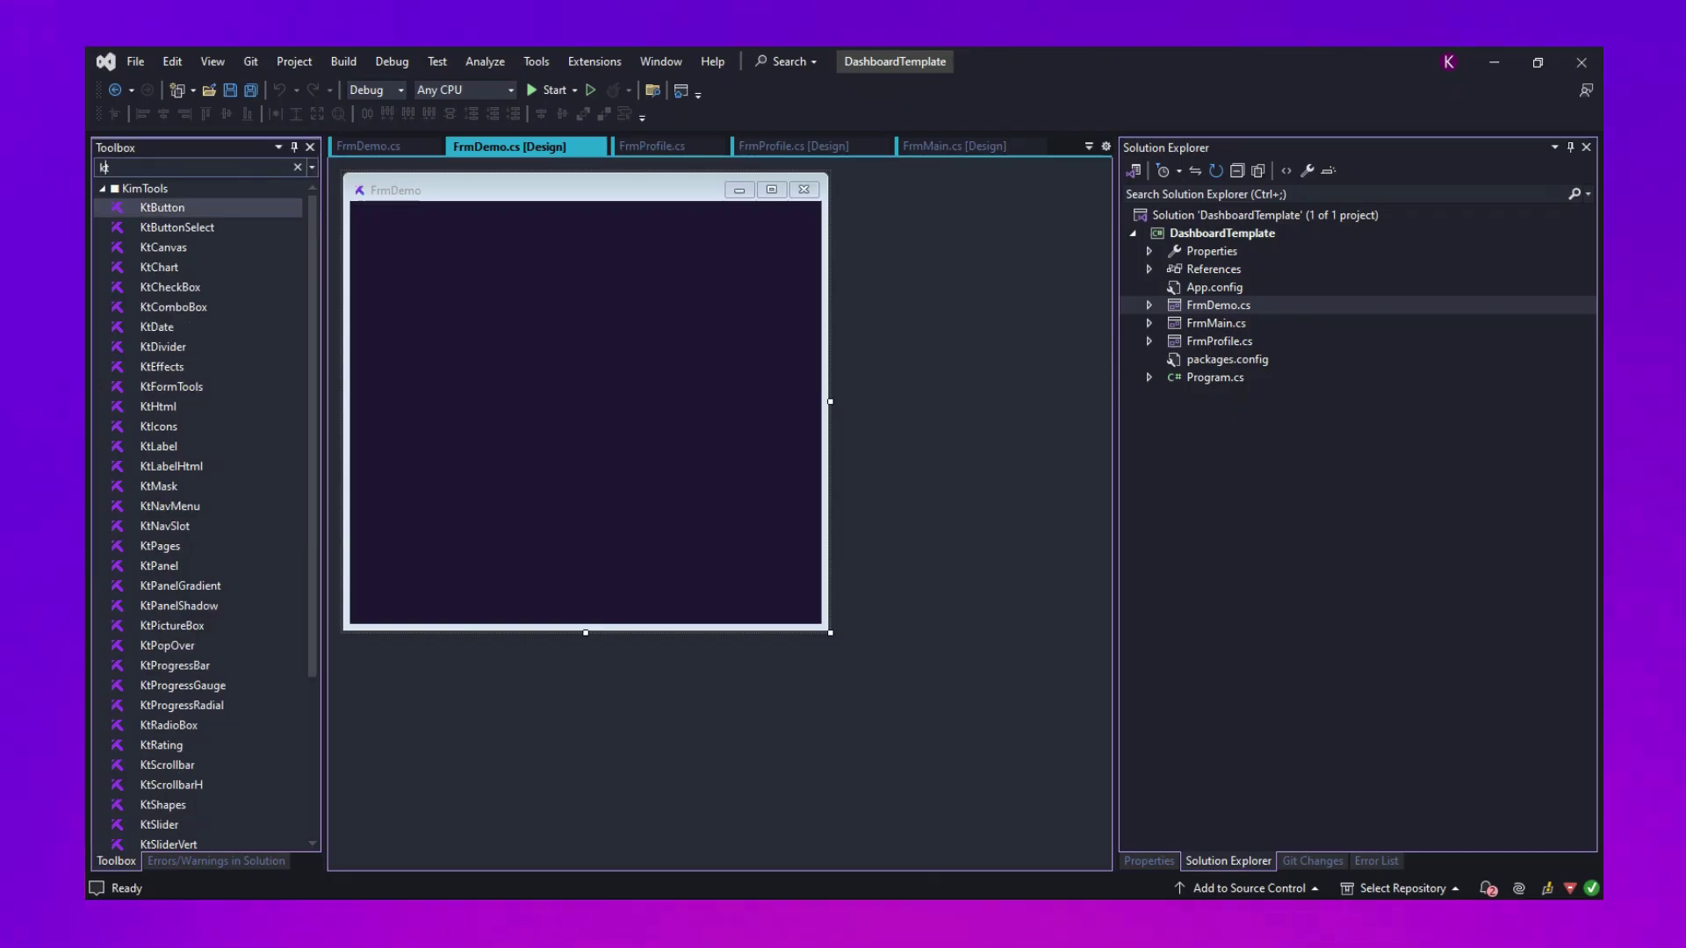
Step: Place a KtTextBox on FrmDemo and duplicate it into a stacked column of textboxes
drag(164, 207, 400, 253)
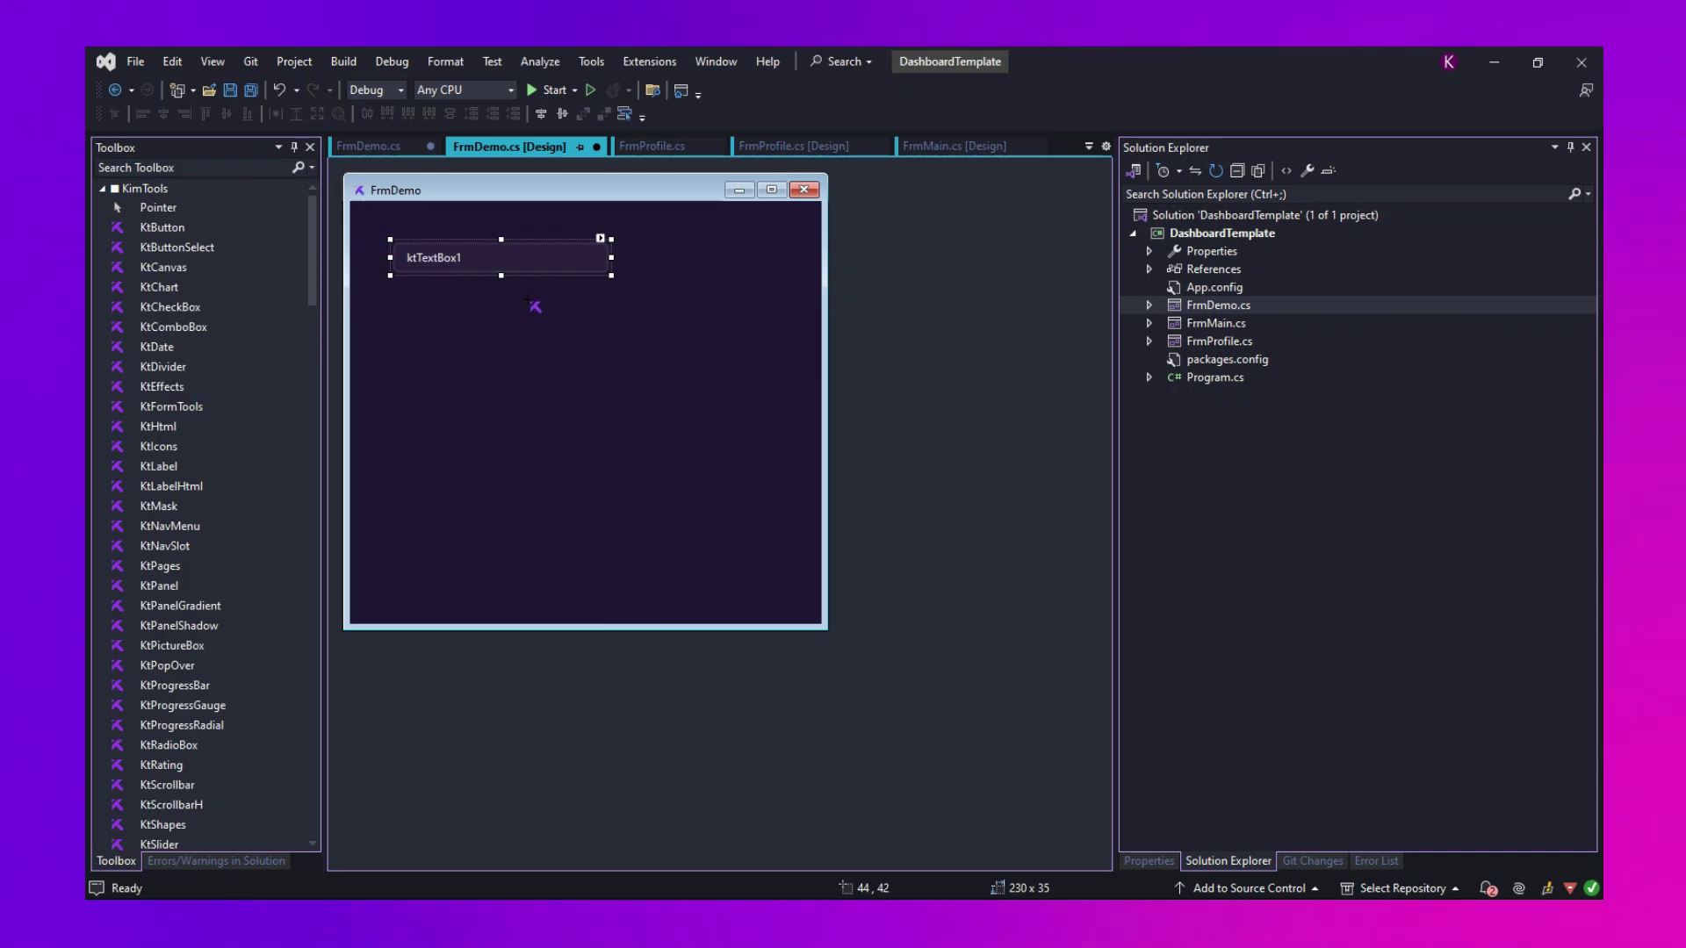
key(ctrl+c)
key(ctrl+v)
mouse_move(731, 303)
mouse_down()
mouse_move(518, 344)
mouse_move(498, 312)
mouse_up()
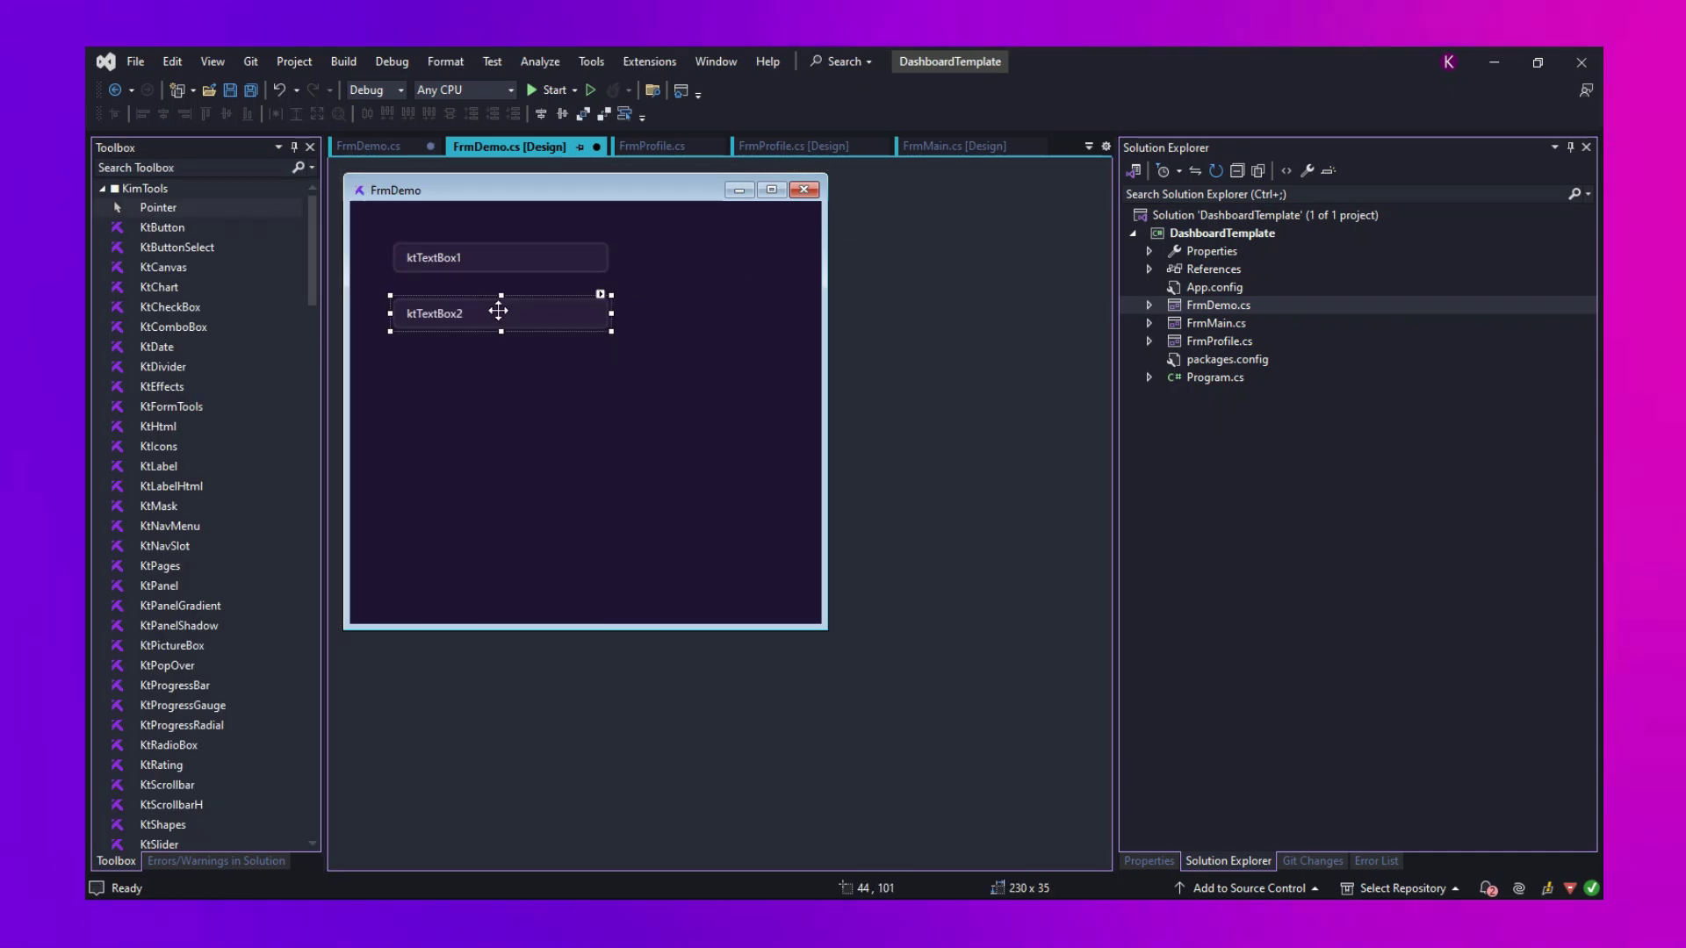
Step: Paste the third textbox and give the first one a placeholder and its smart-tag style
key(ctrl+v)
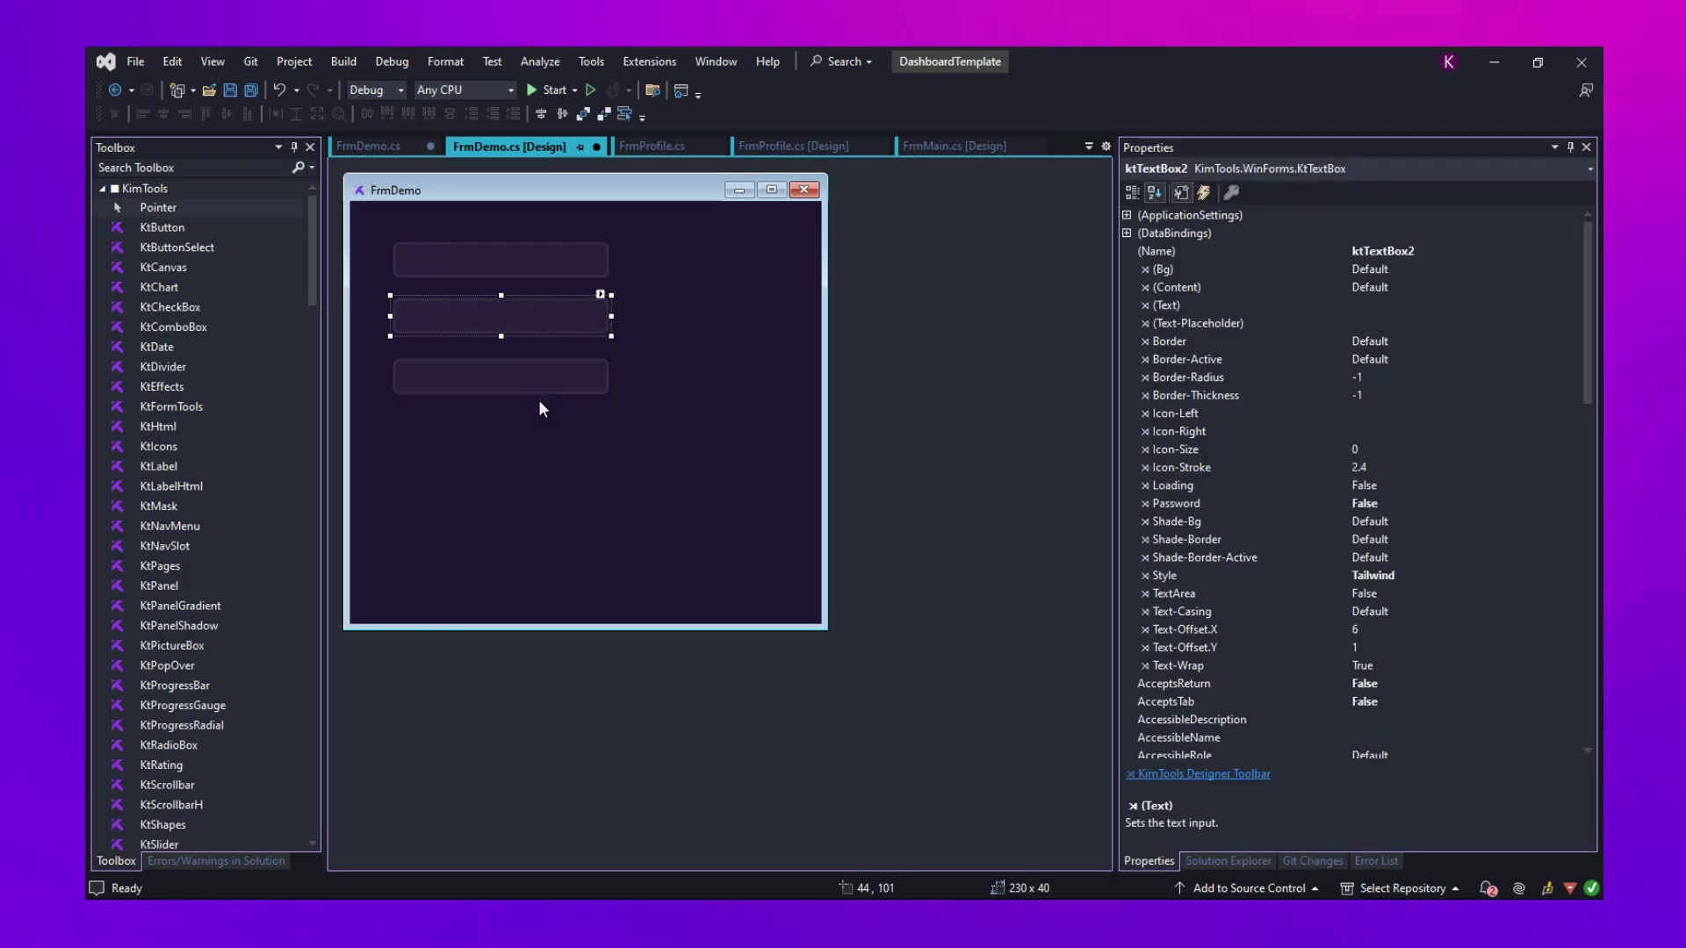
click(579, 252)
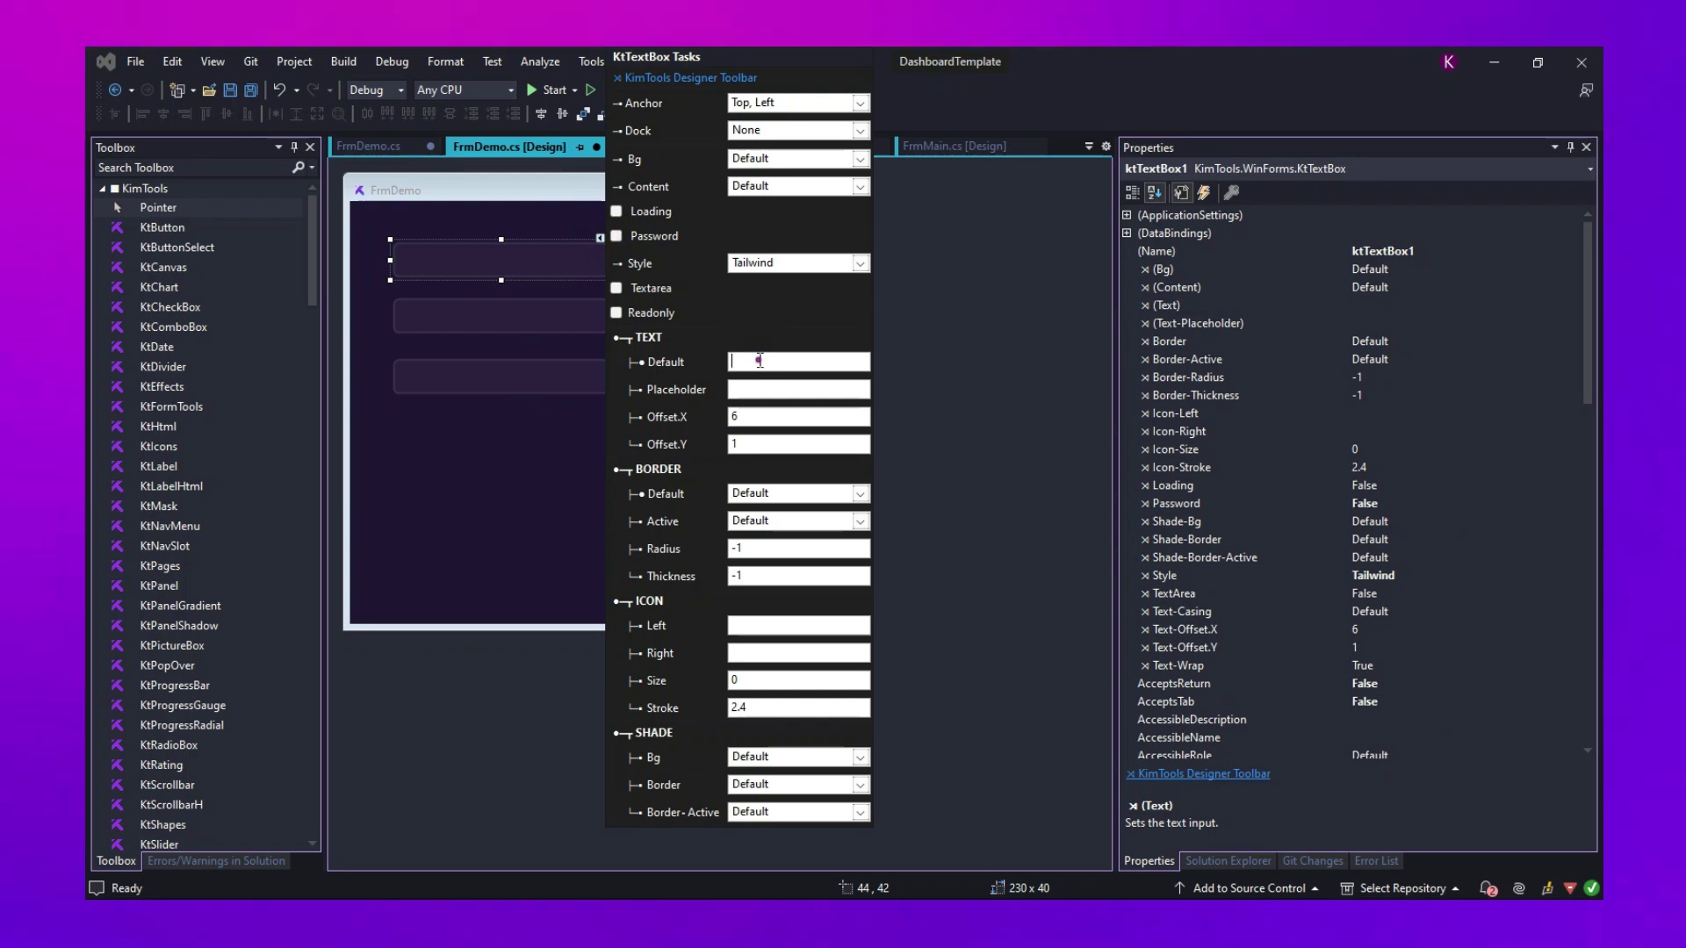
click(777, 389)
text(Fluent TextBox)
click(798, 262)
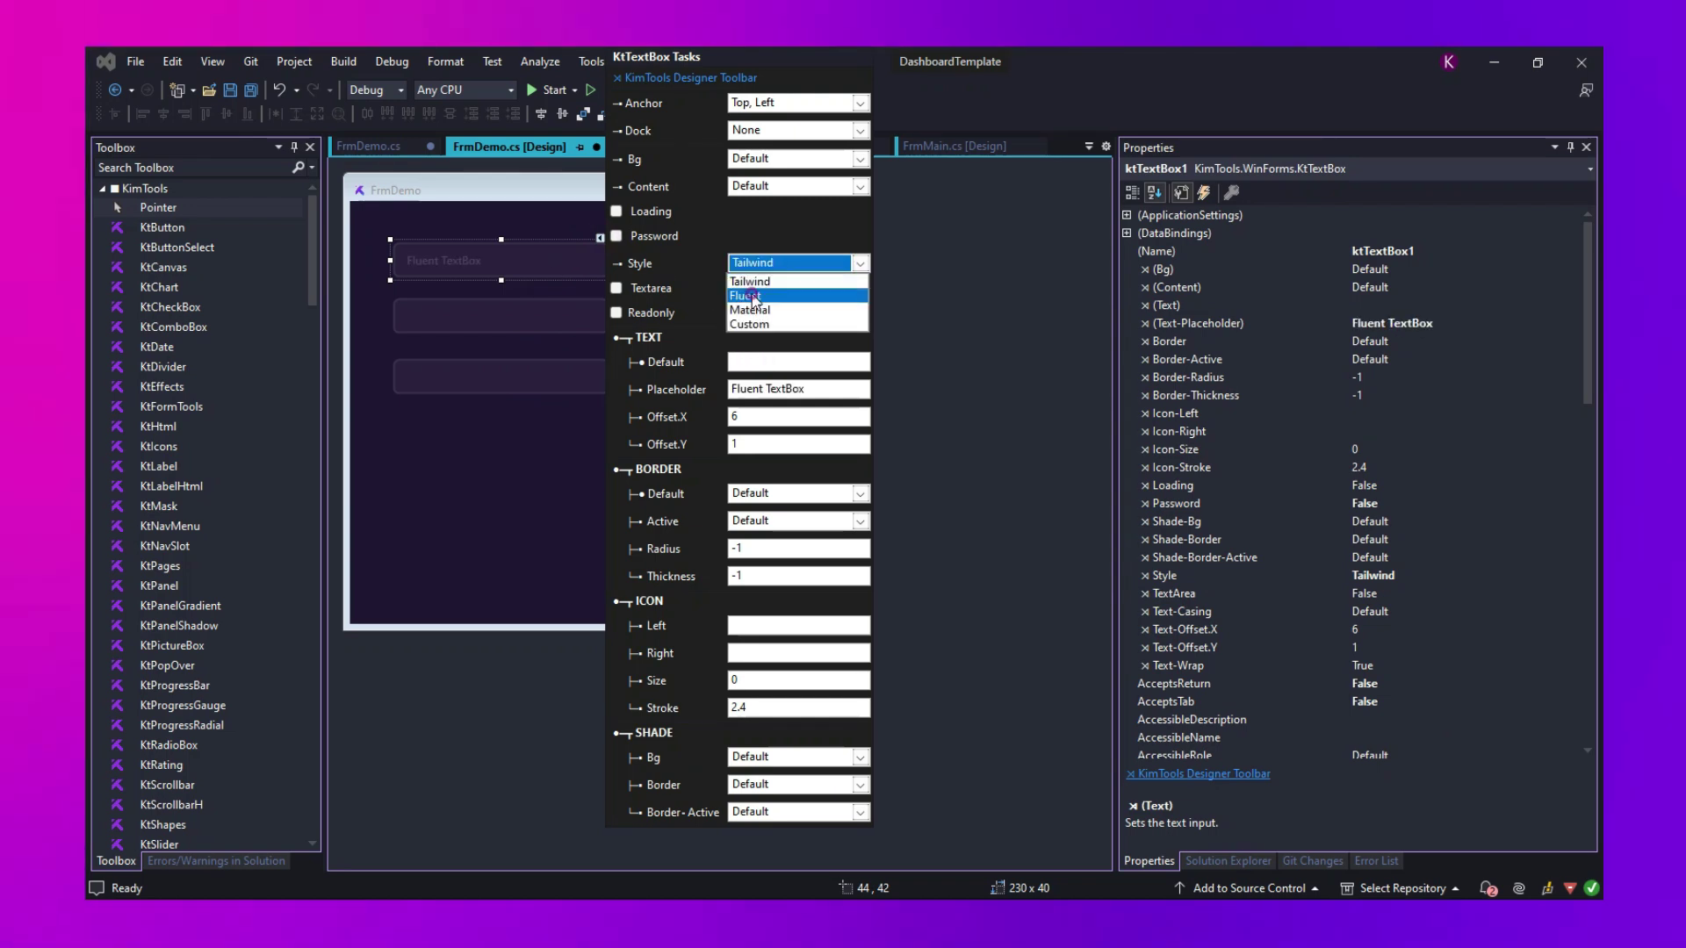
click(754, 297)
Step: Style the second textbox, run the form with F5 and flip it to the light theme
click(530, 329)
click(602, 296)
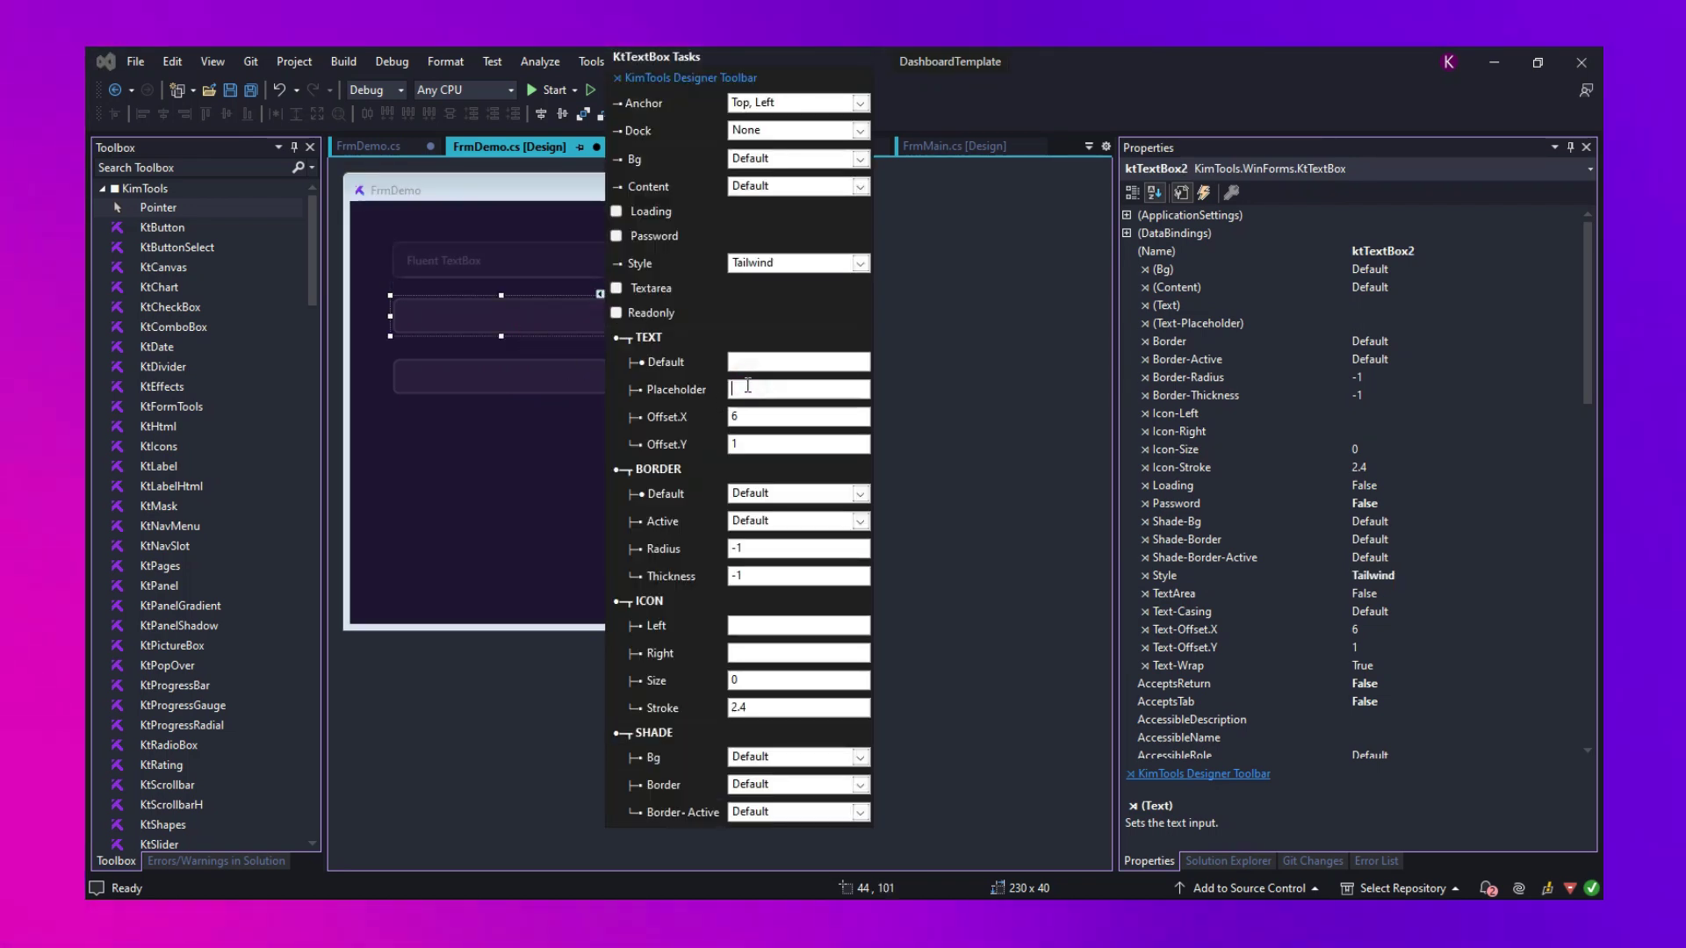
click(648, 316)
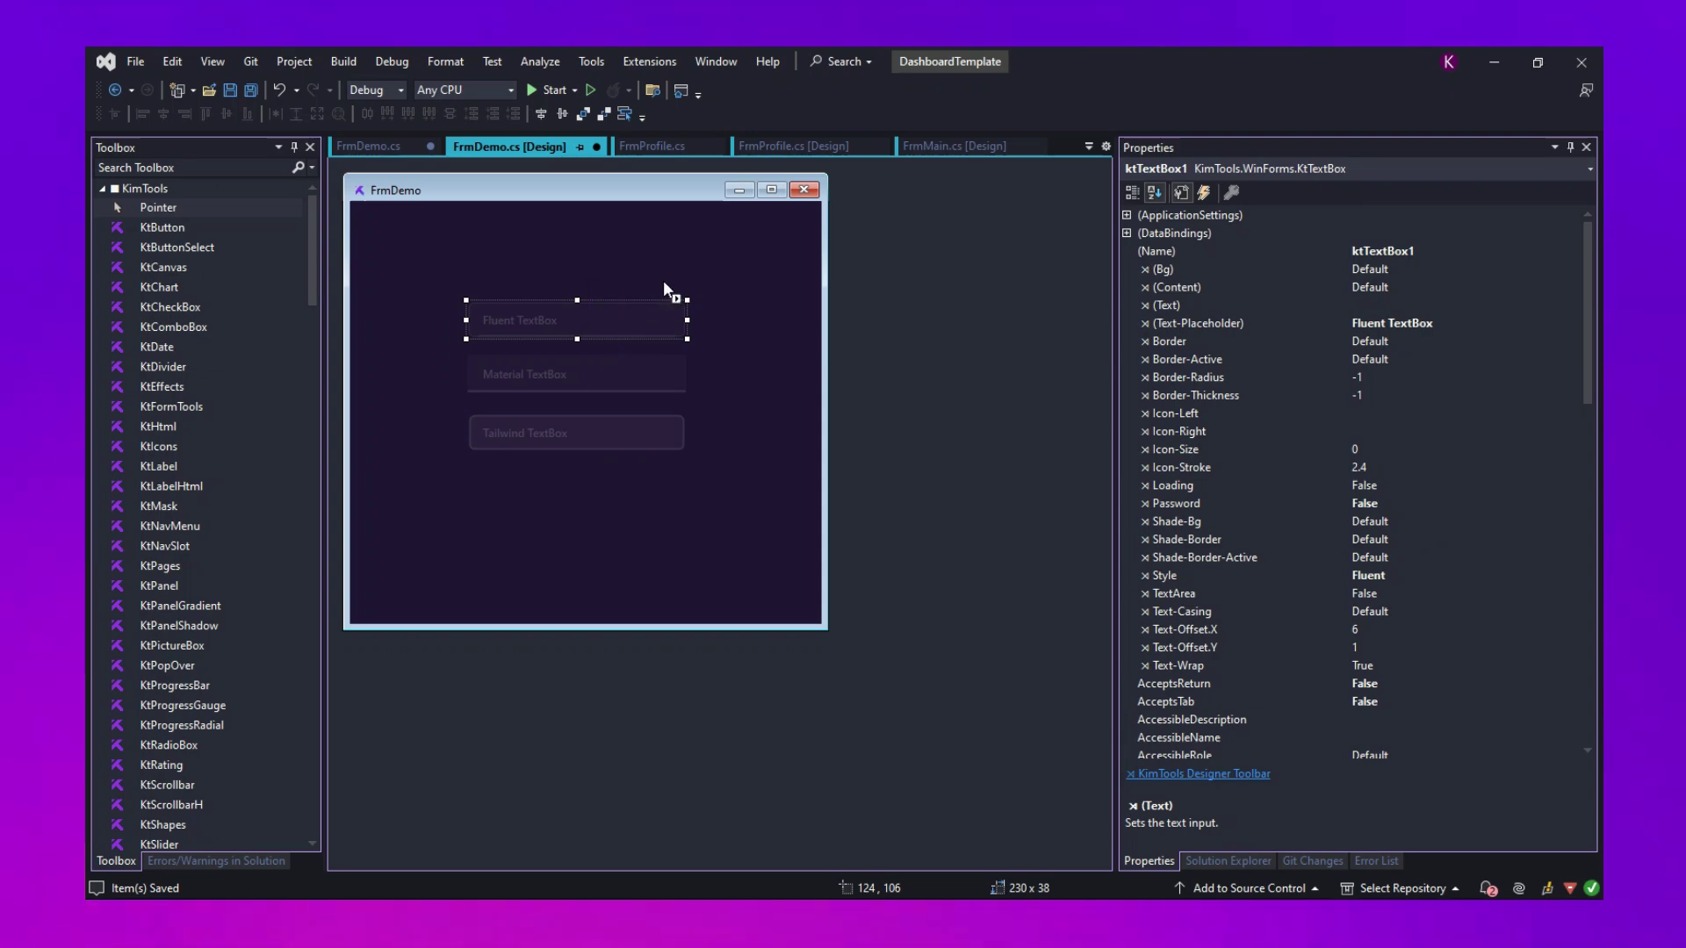
key(F5)
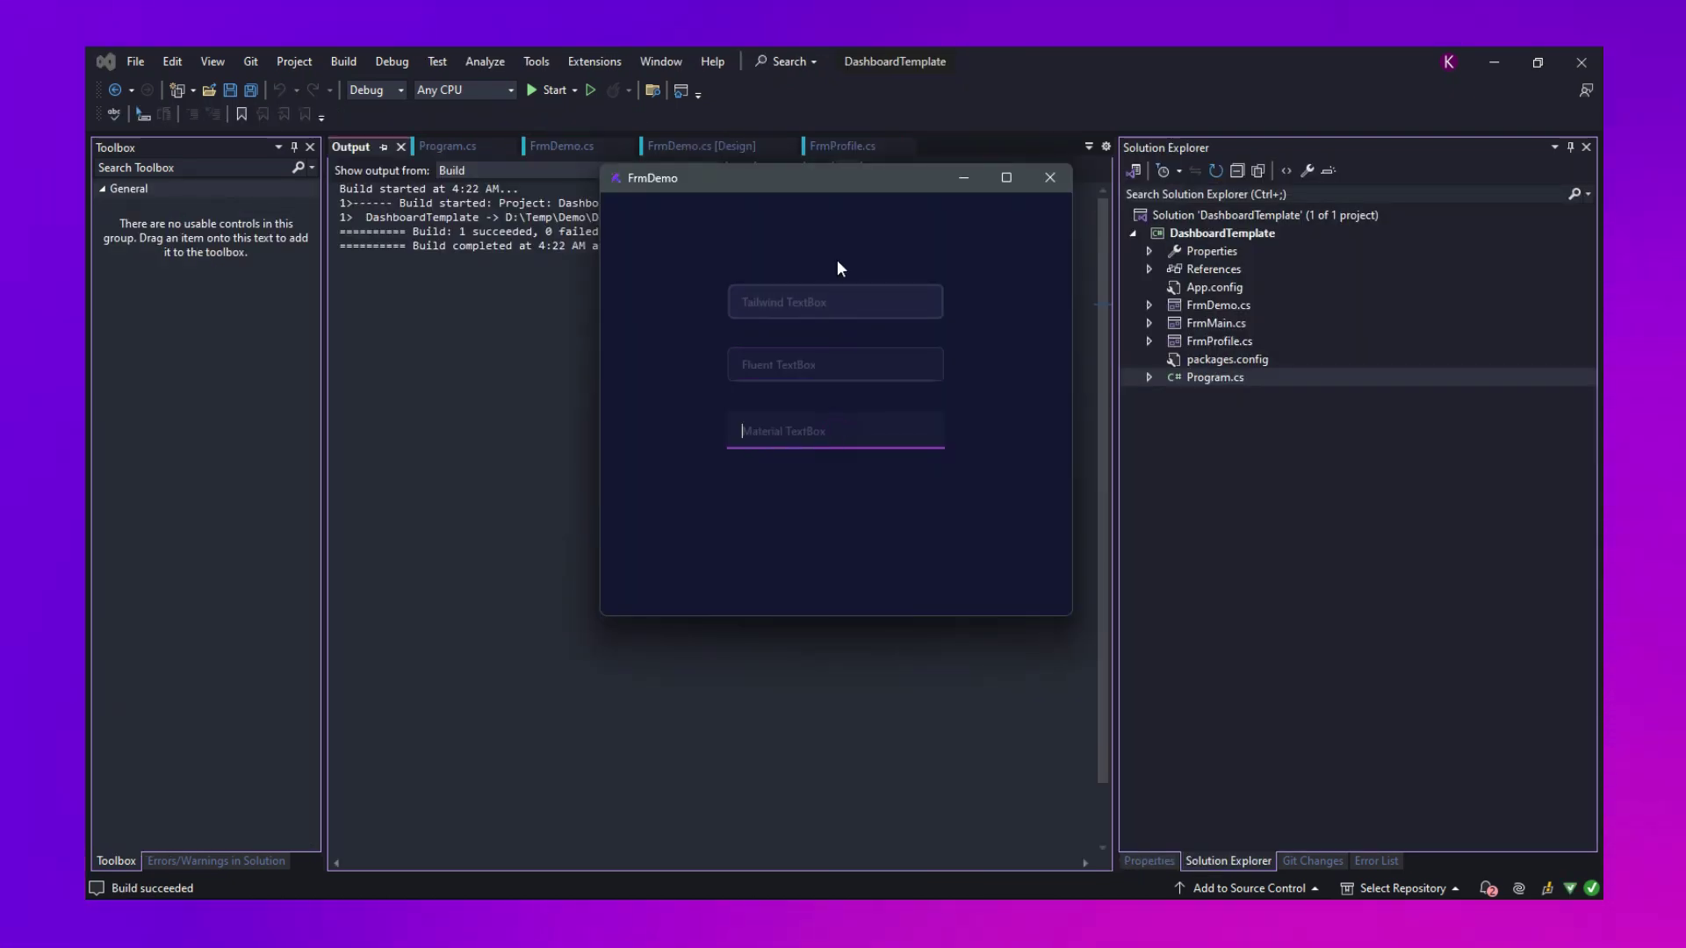
click(939, 158)
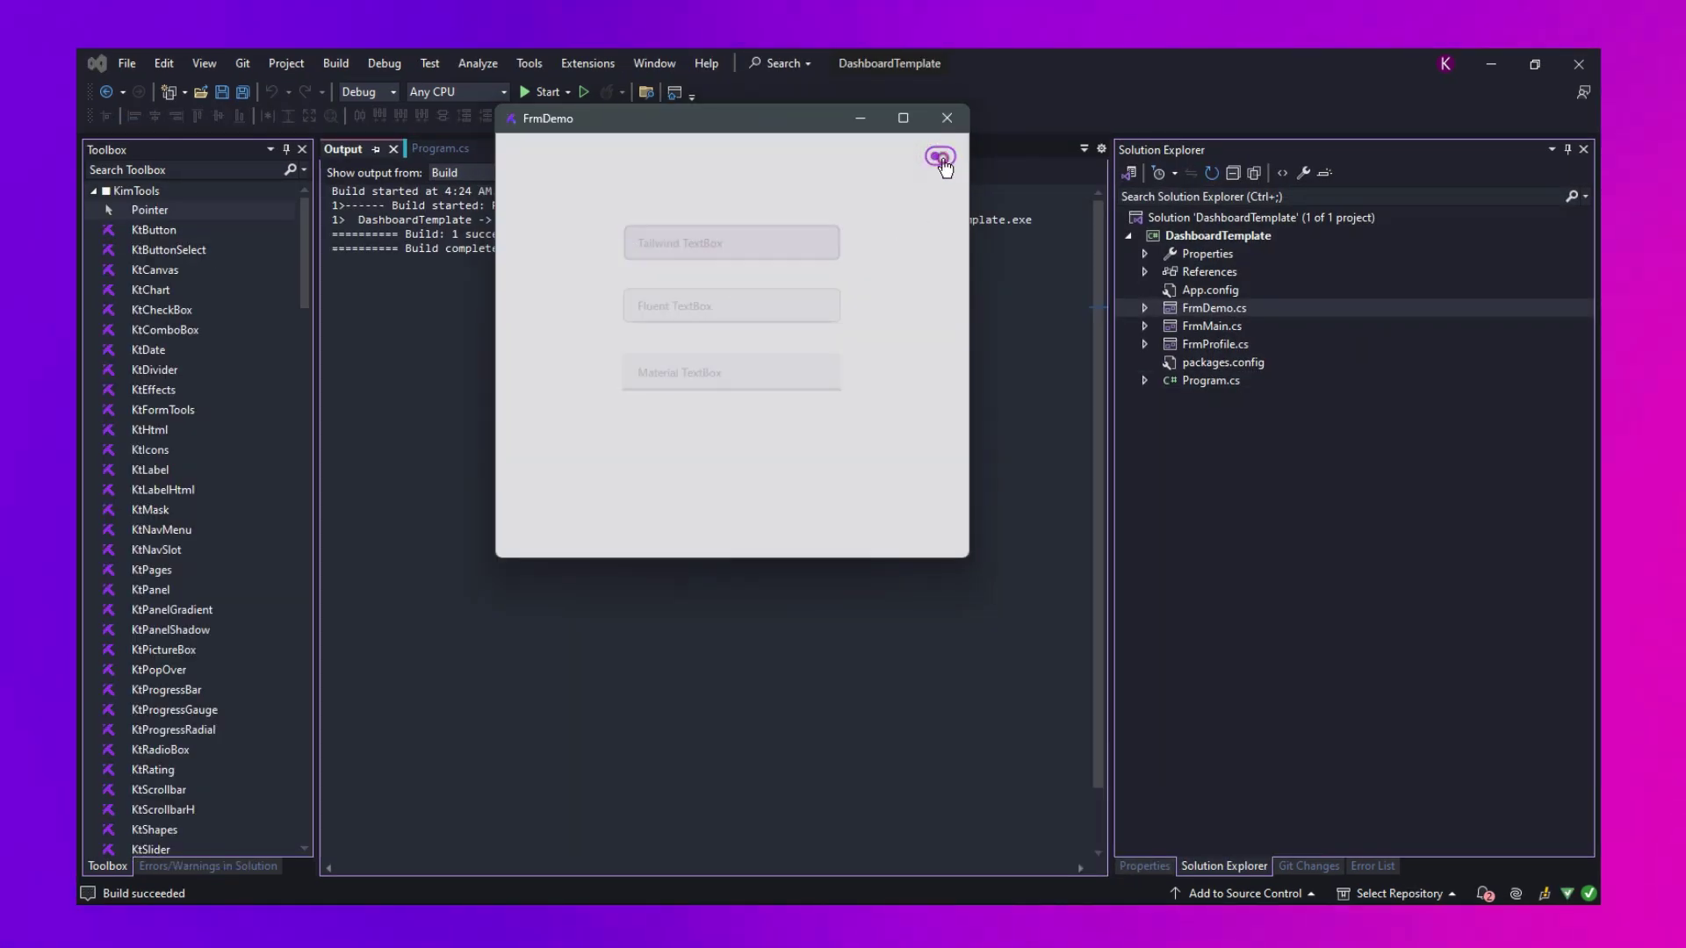
text(ktva)
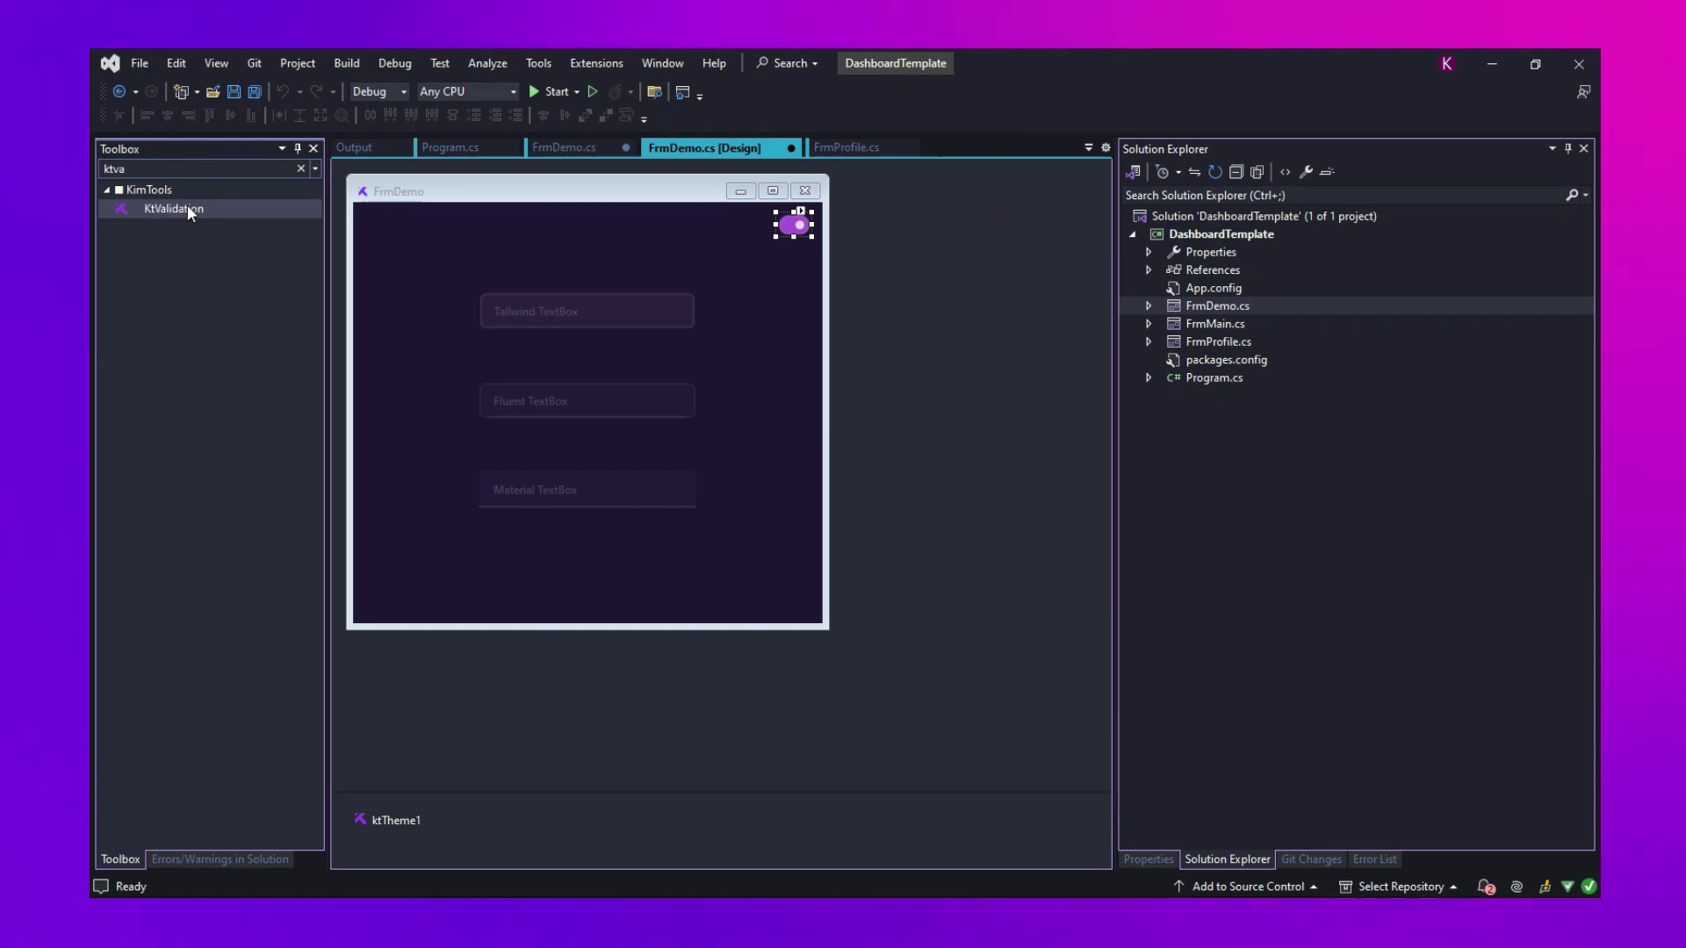
Step: Add KtValidation and give the Tailwind textbox the Name rule from the templates
drag(188, 212, 579, 263)
click(587, 311)
click(1542, 395)
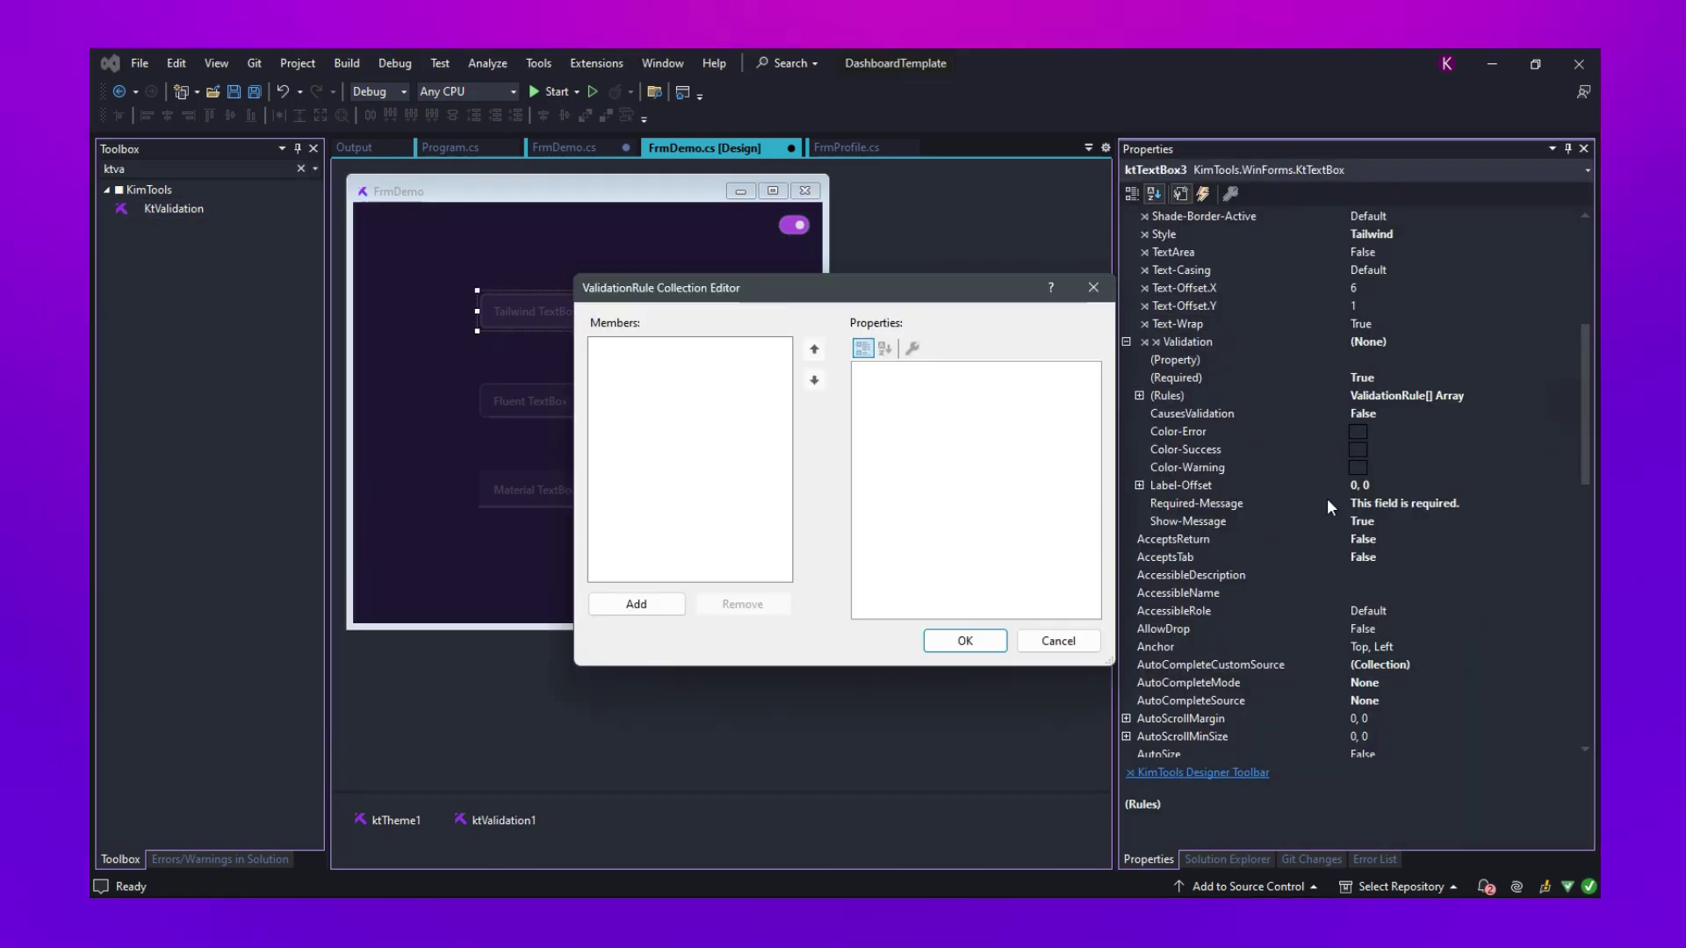
click(672, 601)
click(1092, 405)
click(643, 288)
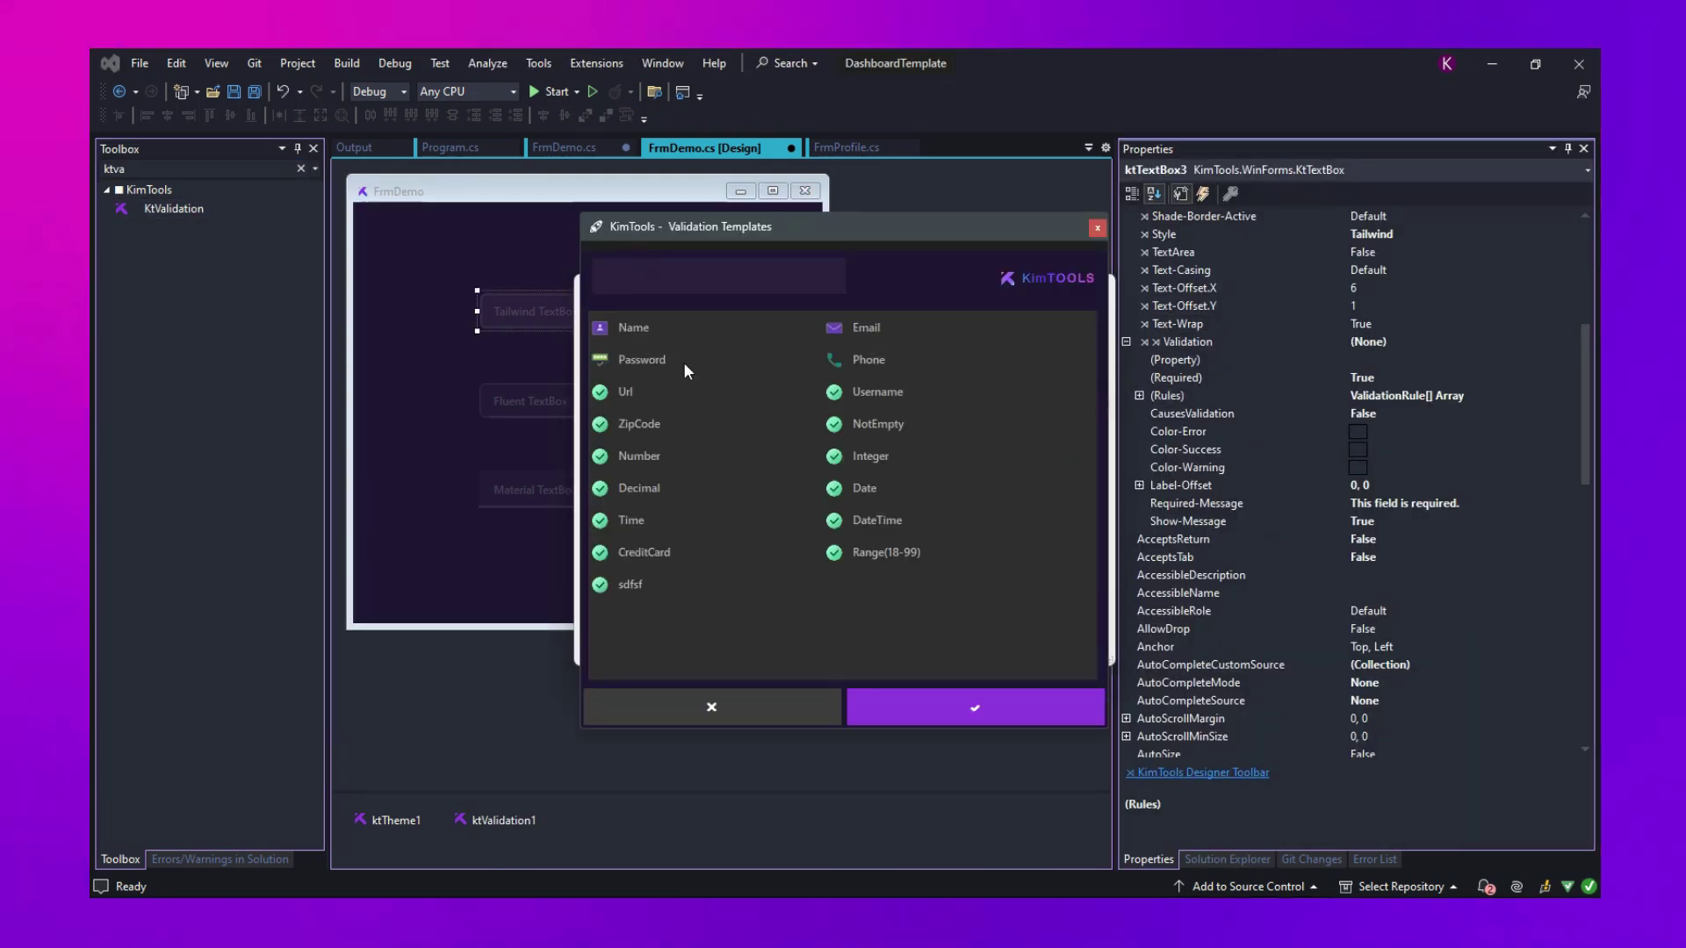
double_click(652, 333)
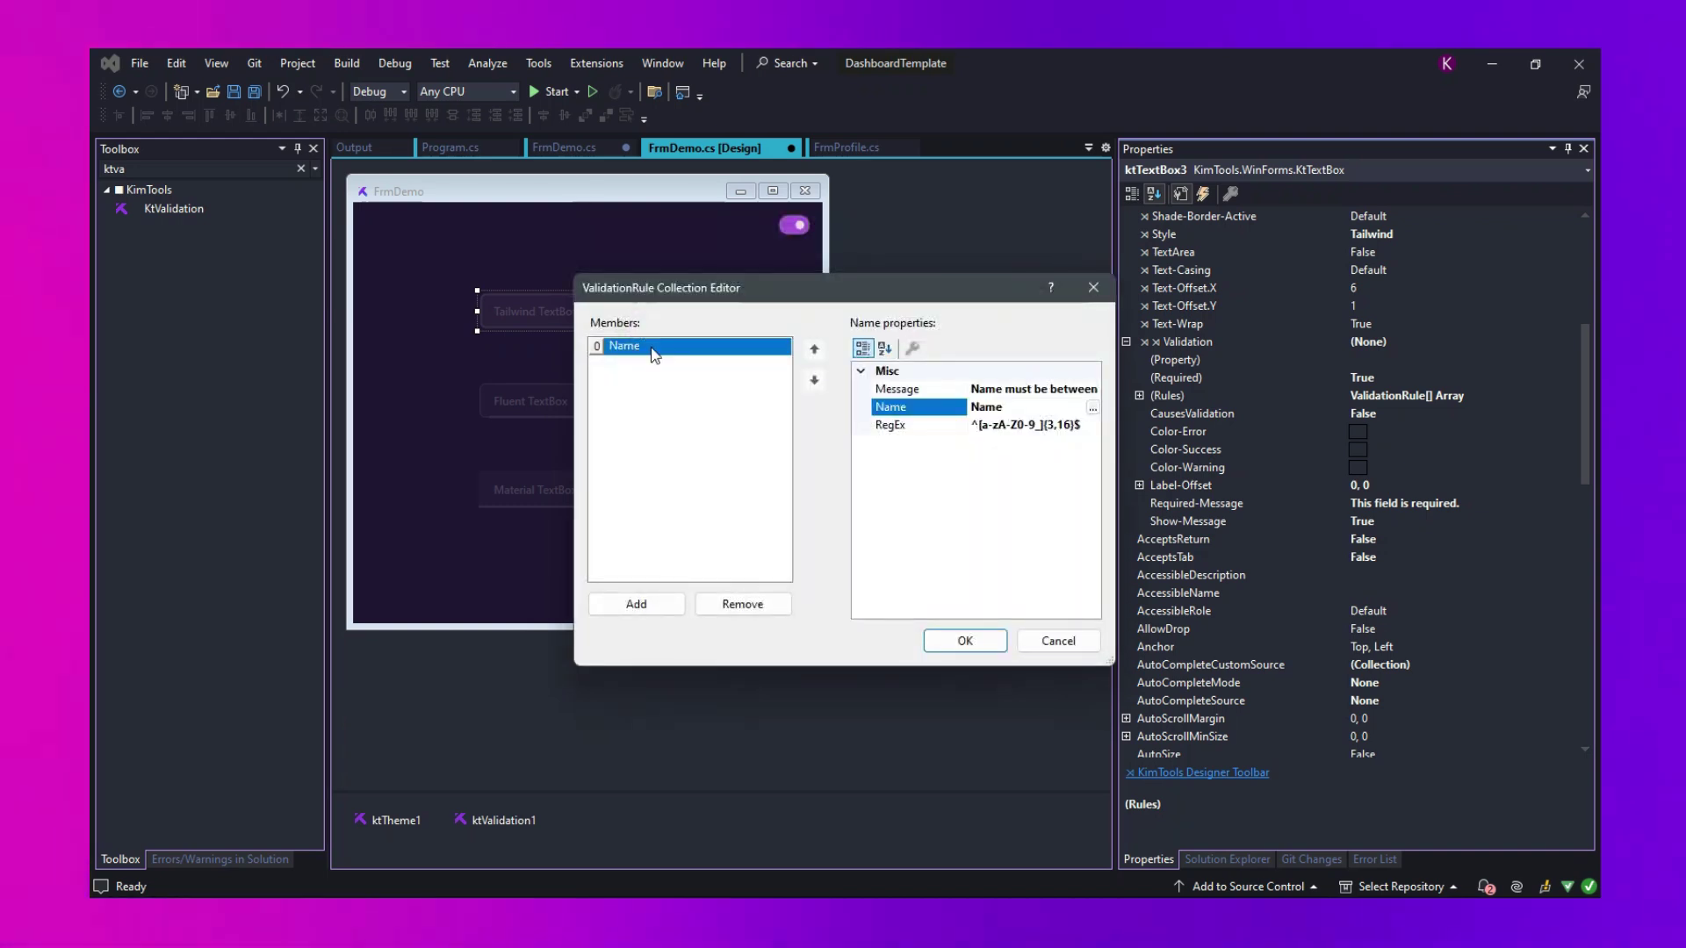
click(957, 638)
Step: Give the Fluent textbox the Email validation rule from the templates
click(587, 401)
click(1567, 396)
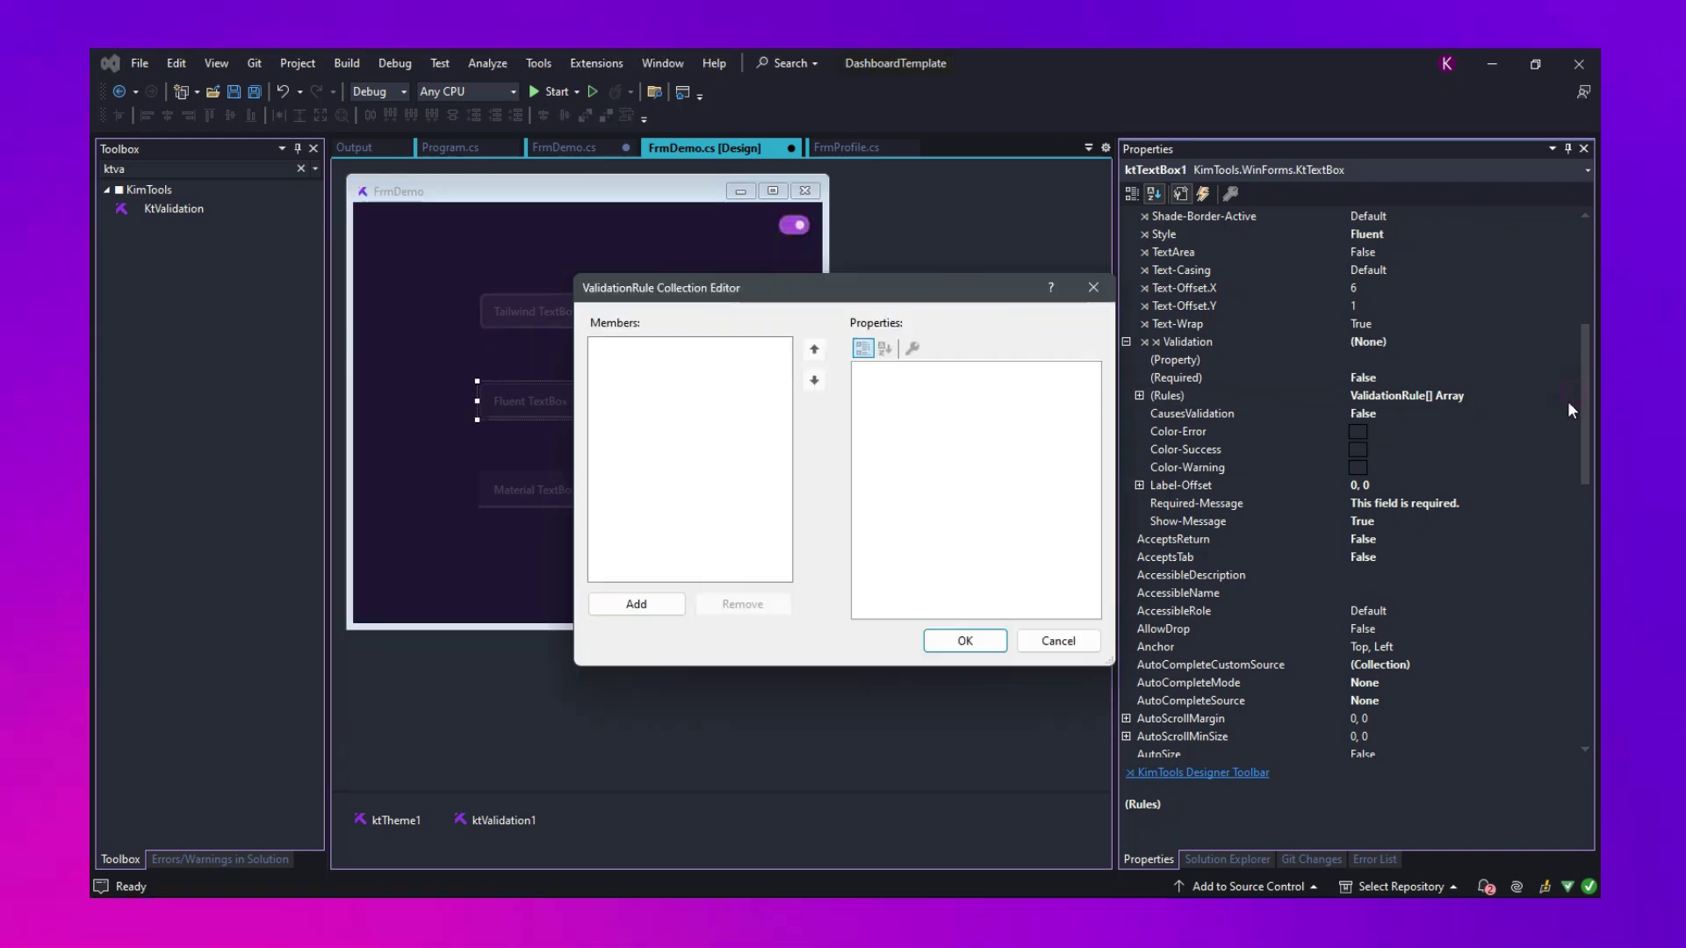
click(632, 608)
click(1046, 404)
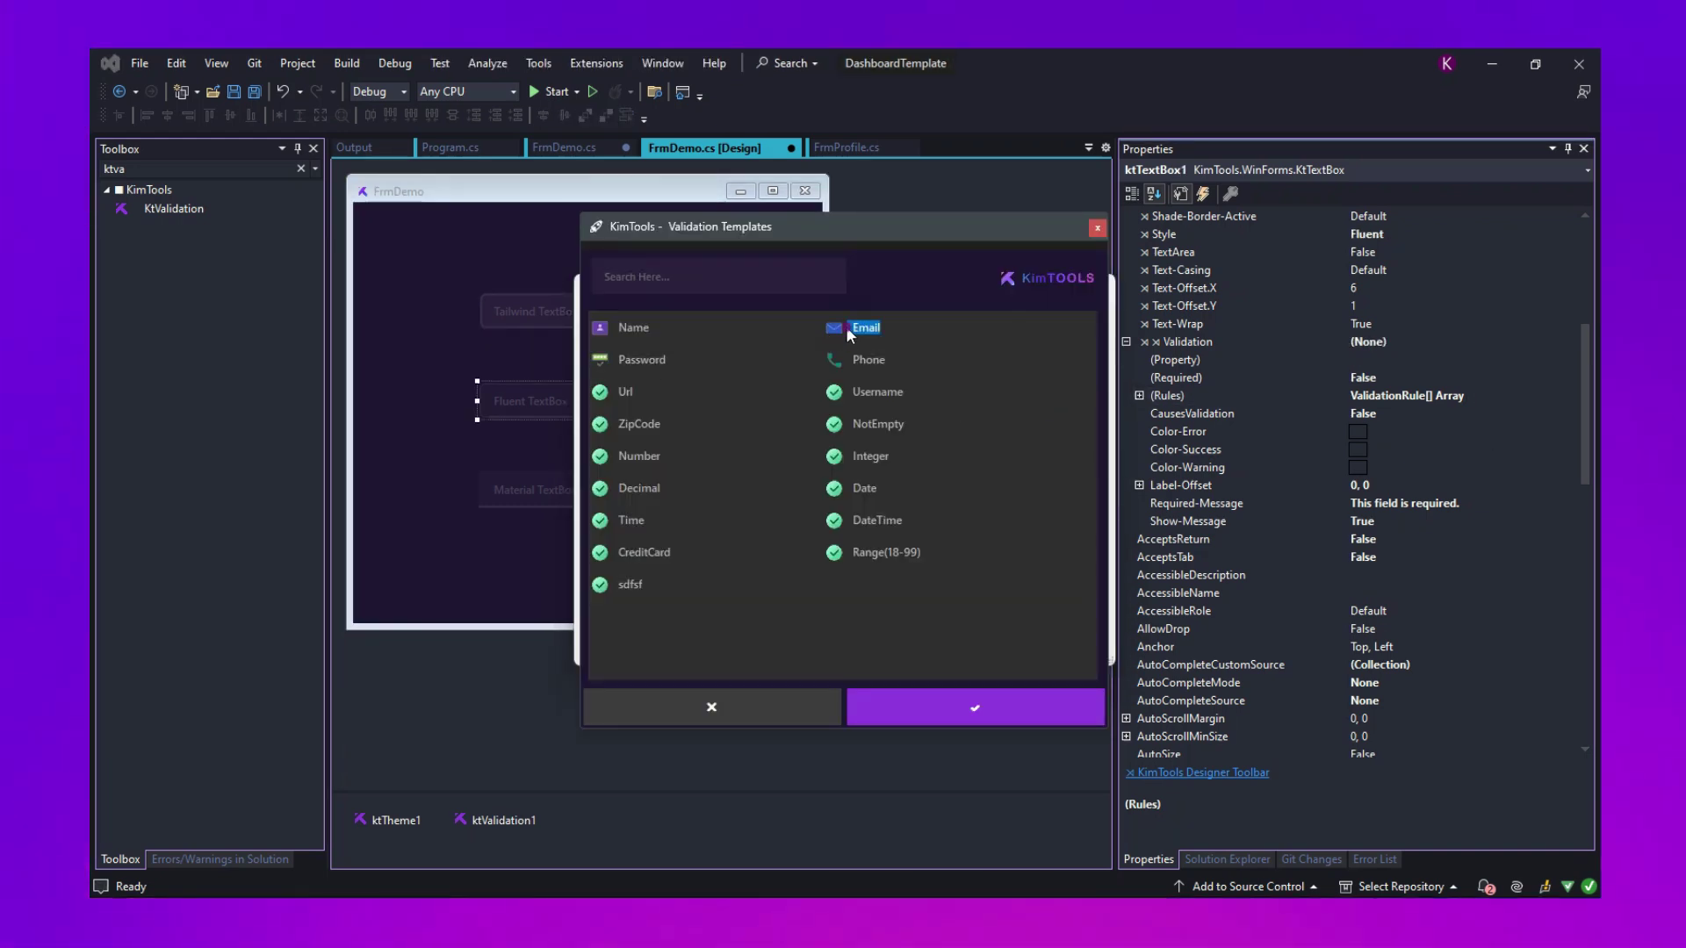
double_click(846, 326)
click(960, 646)
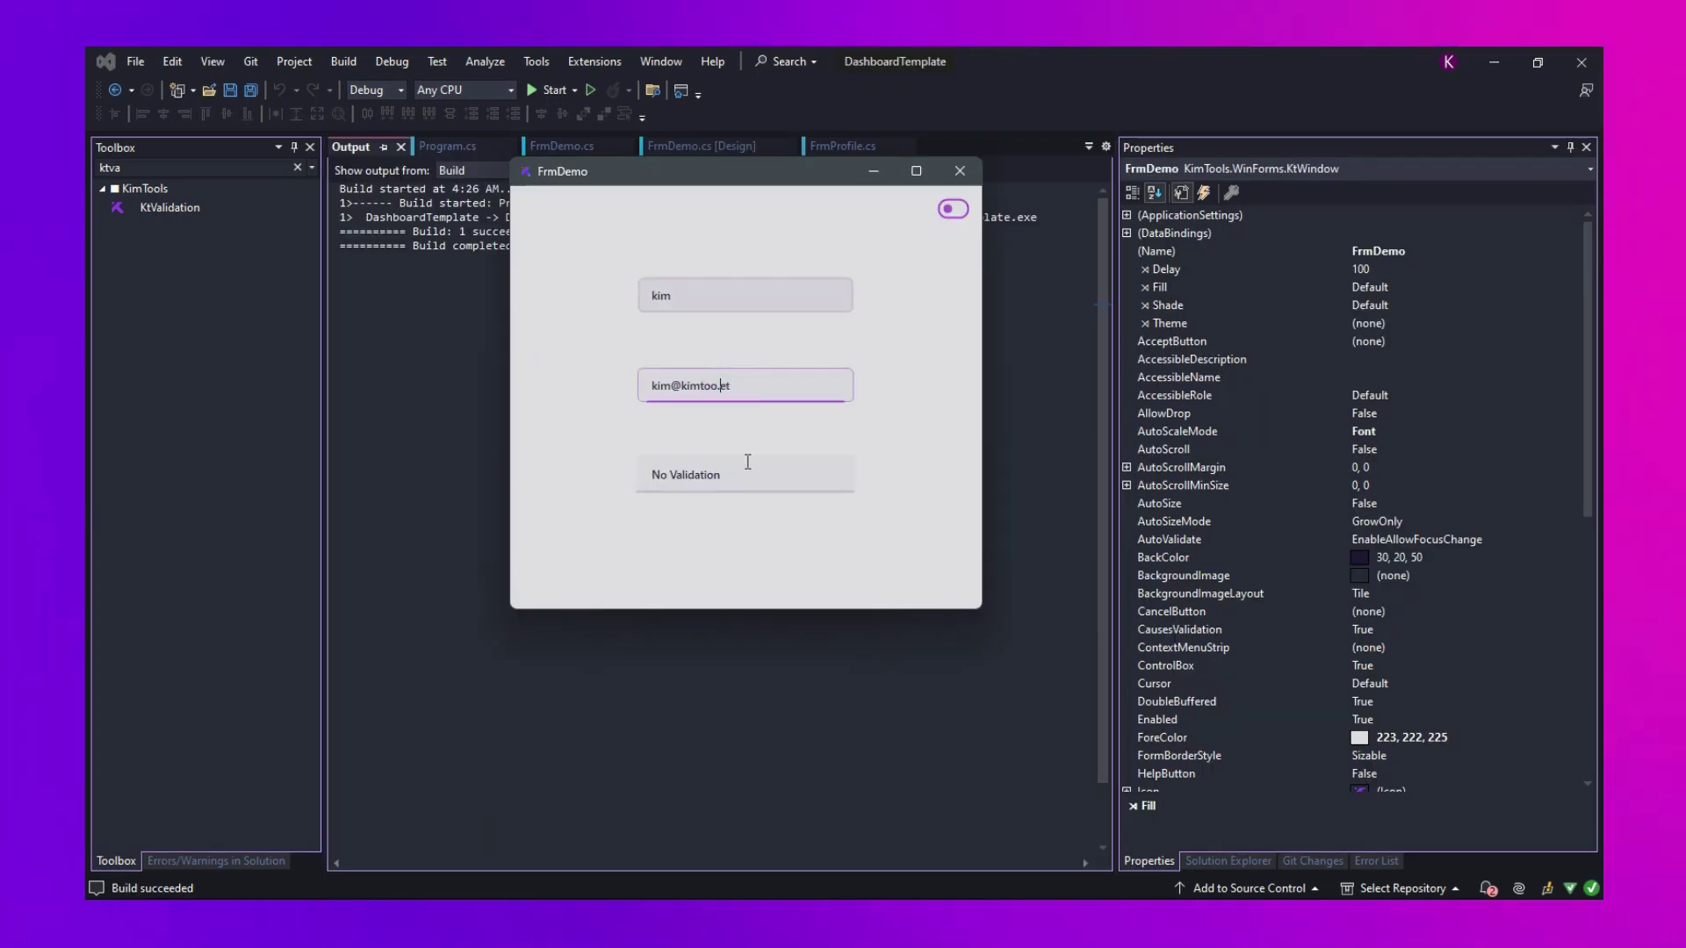
Step: In the running form trigger email validation and toggle the dark theme back and forth
click(683, 476)
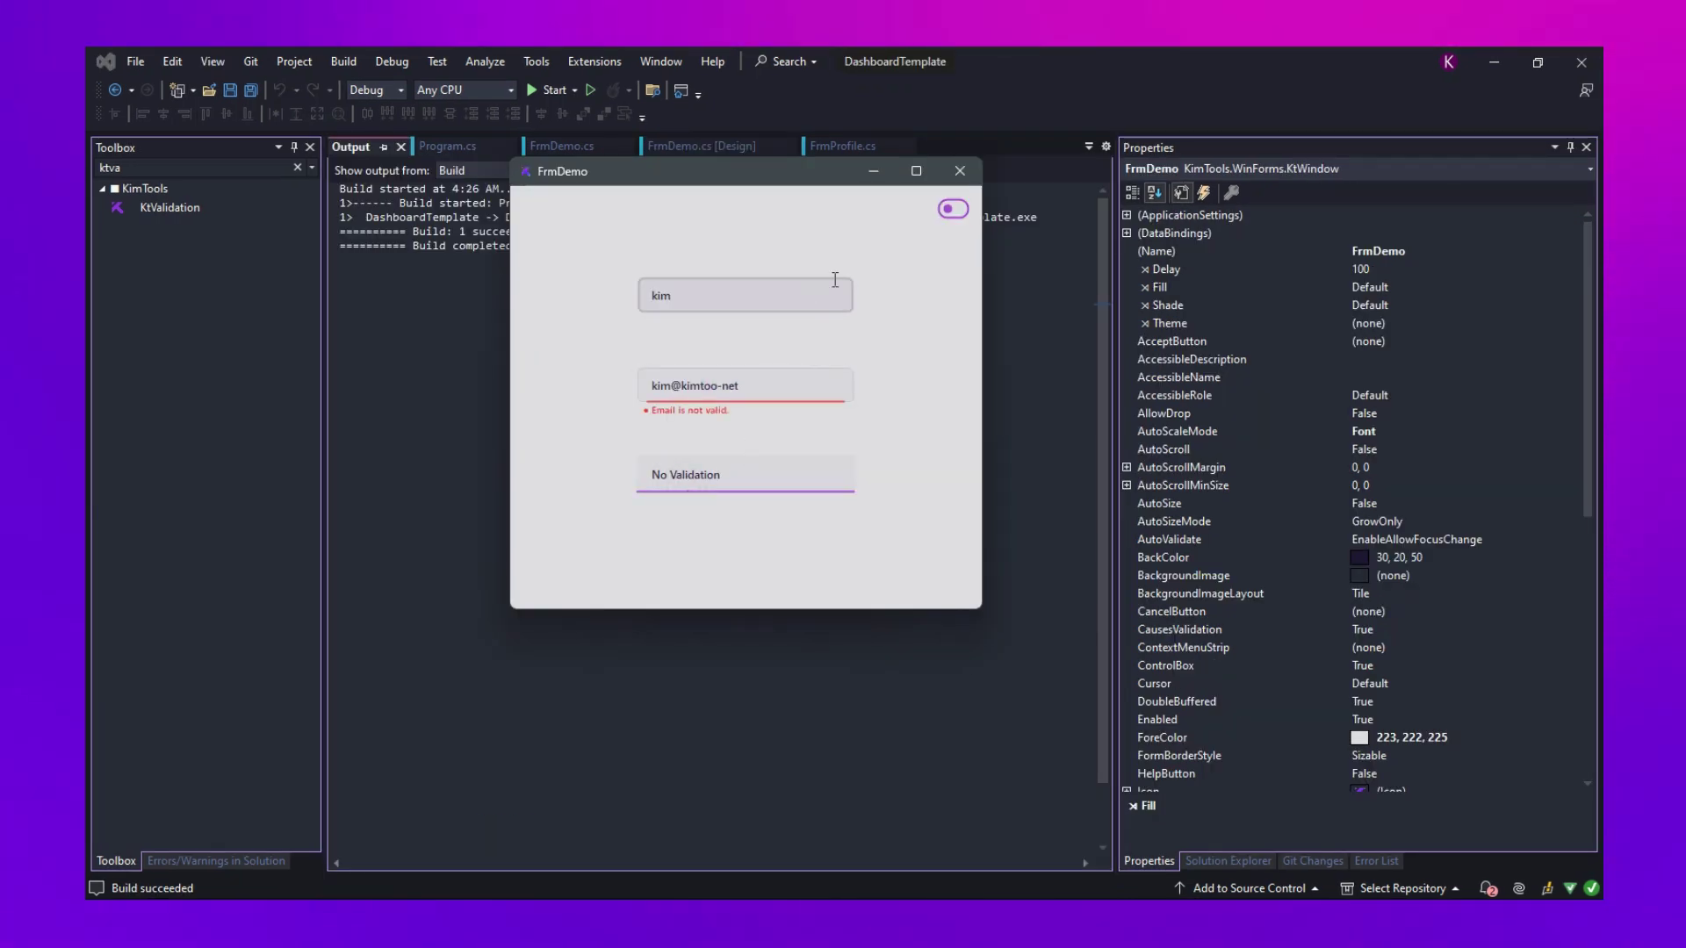
click(952, 209)
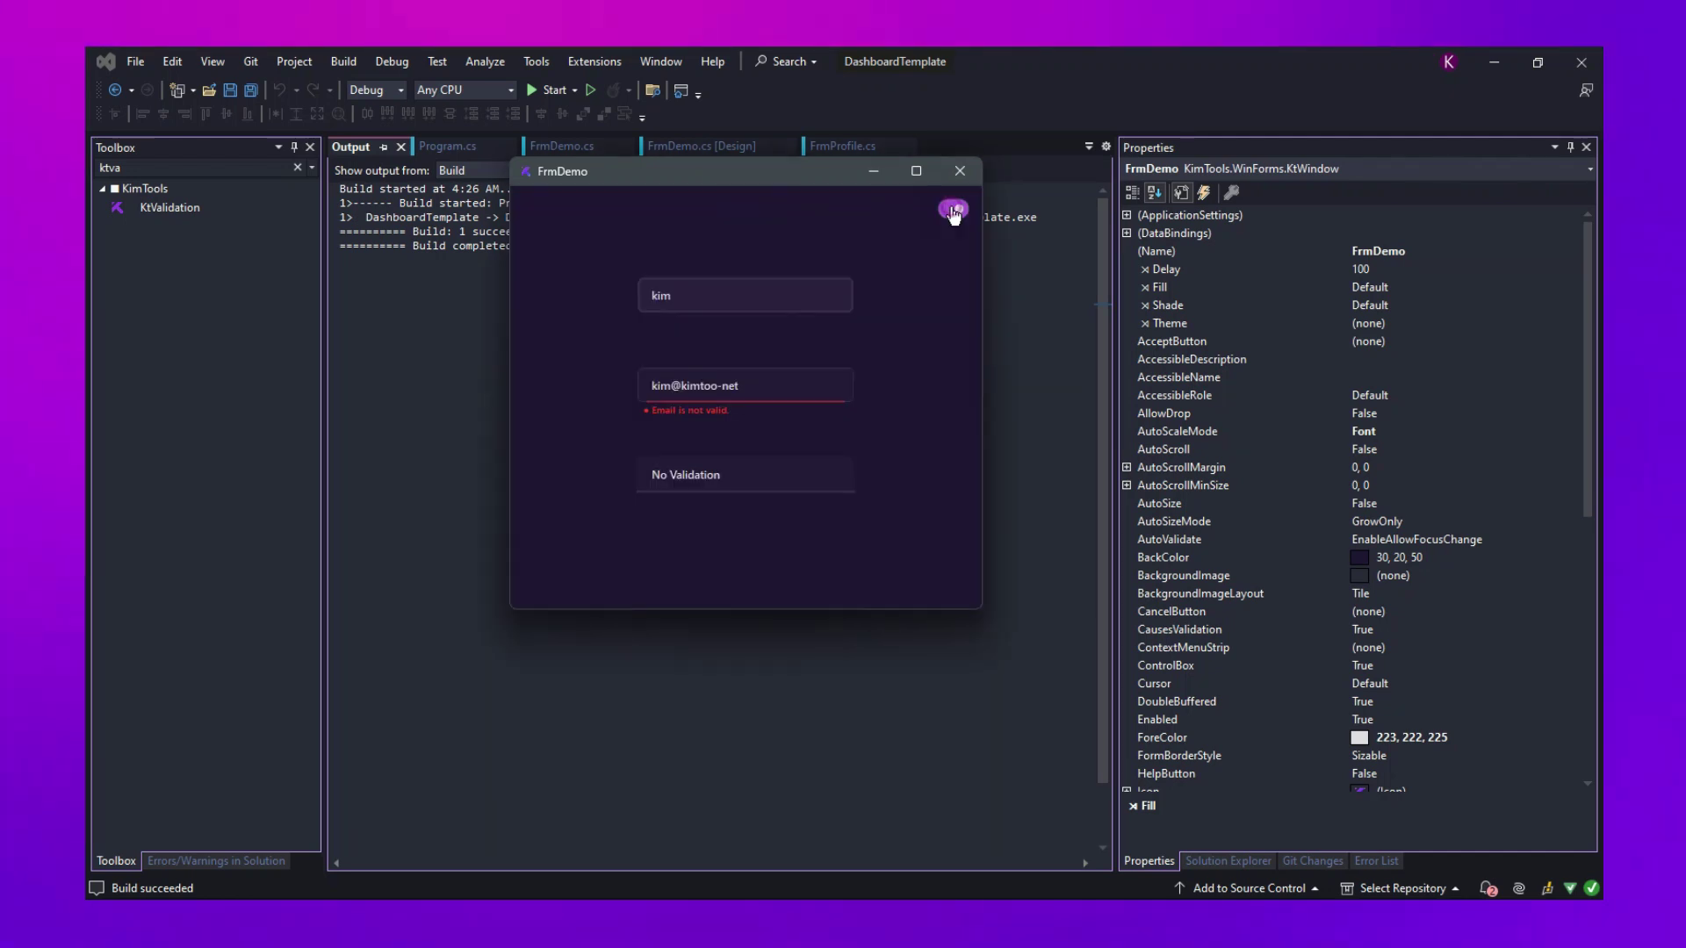
click(953, 210)
click(952, 210)
Step: Select FrmProfile's First Name field and bring up its Icon-Left picker
click(763, 353)
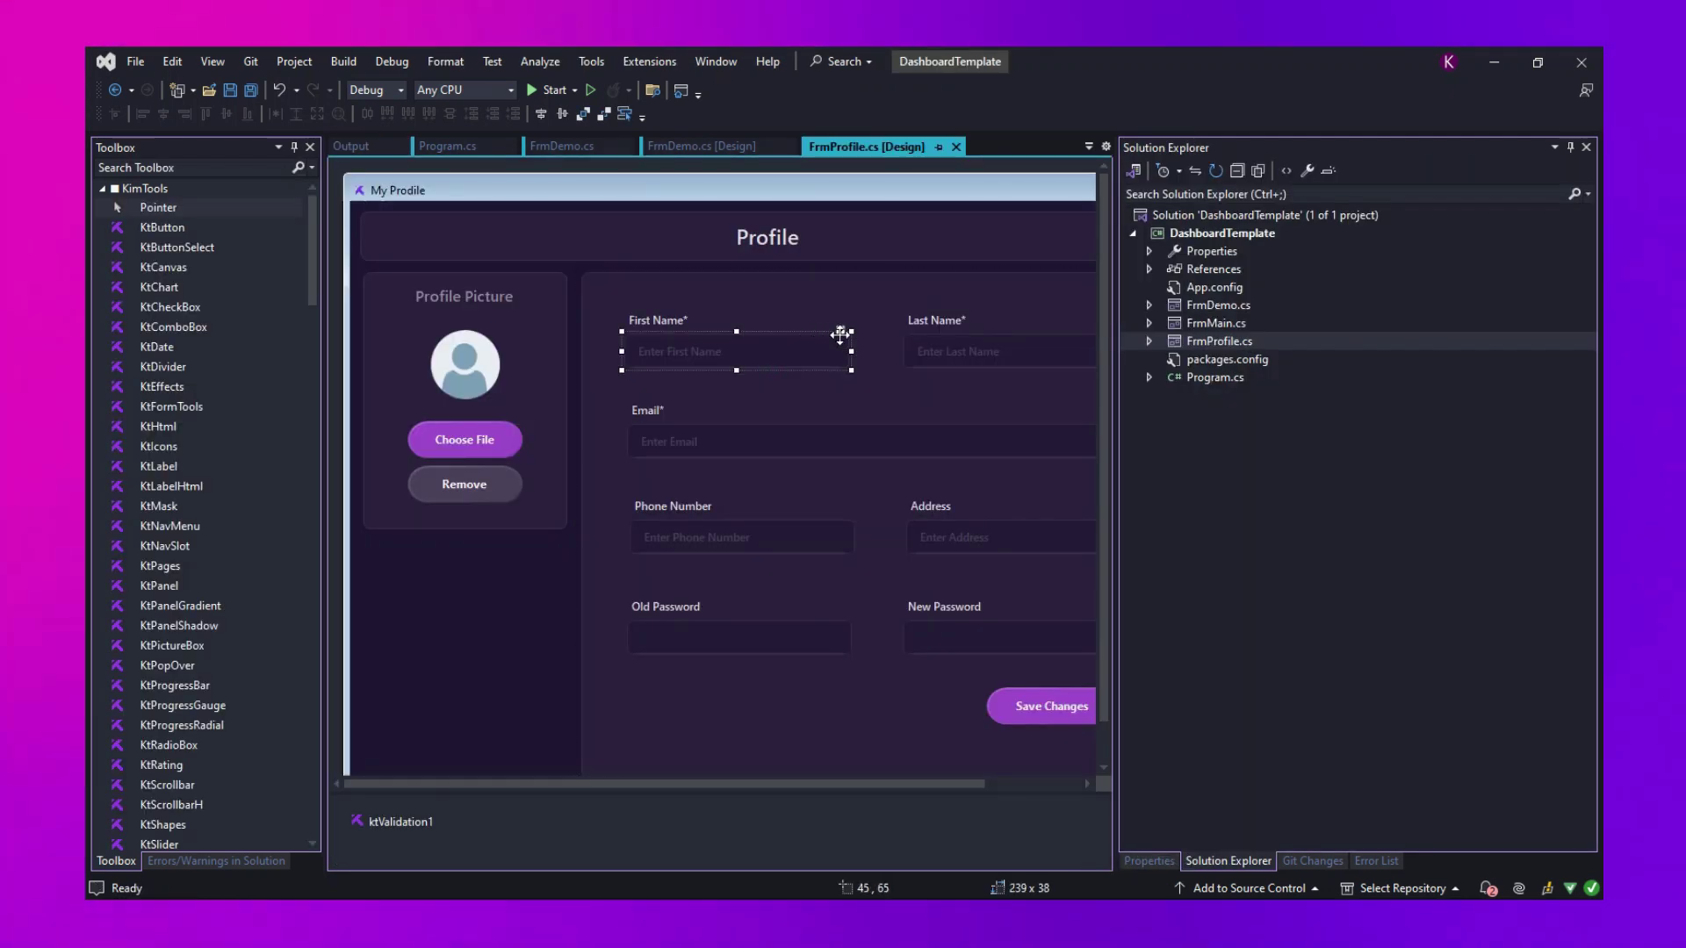
click(840, 331)
click(1149, 860)
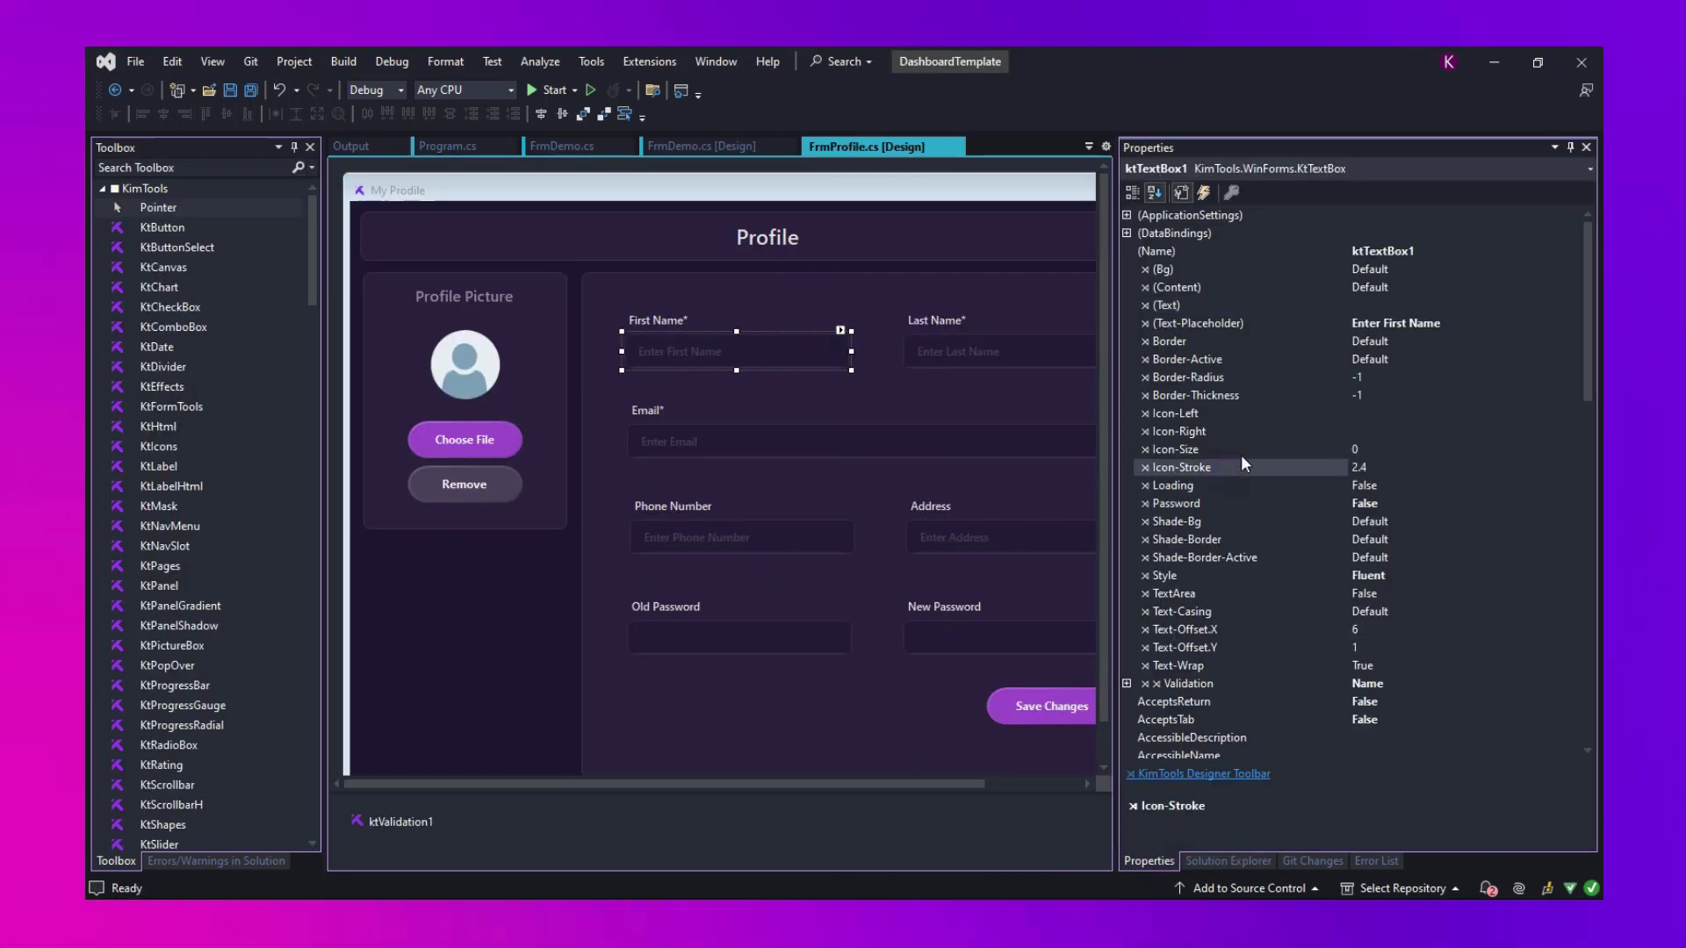
drag(1241, 466, 1568, 421)
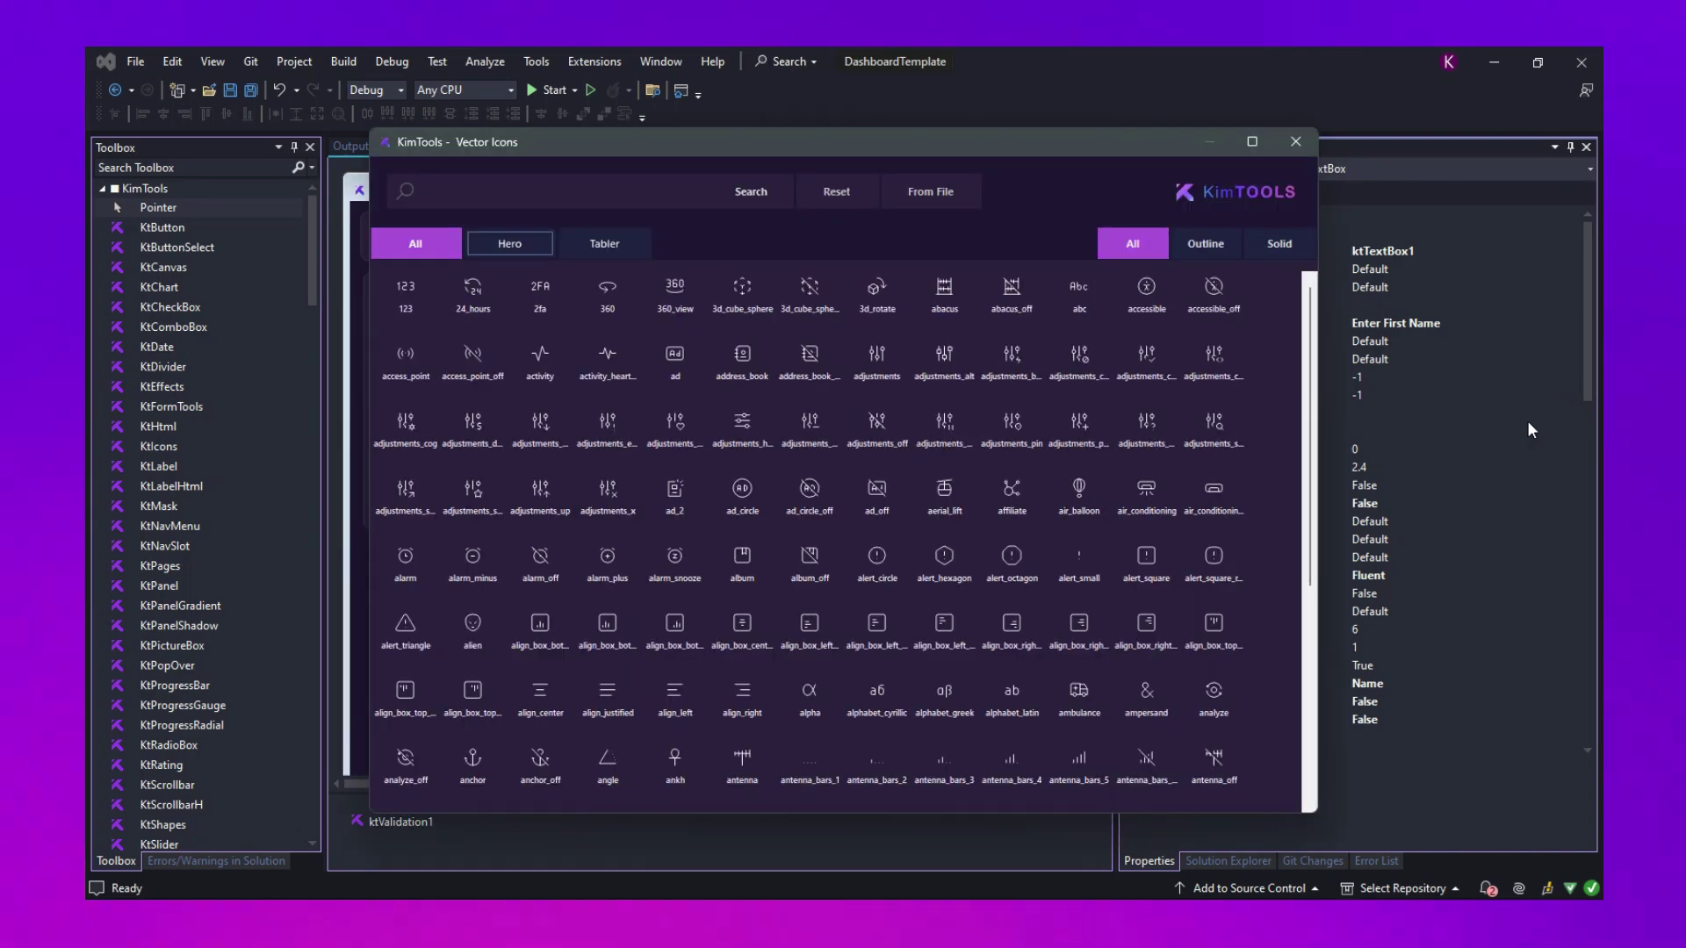
Step: Filter the Vector Icons catalog to Tabler, trying outline and solid filters
click(572, 245)
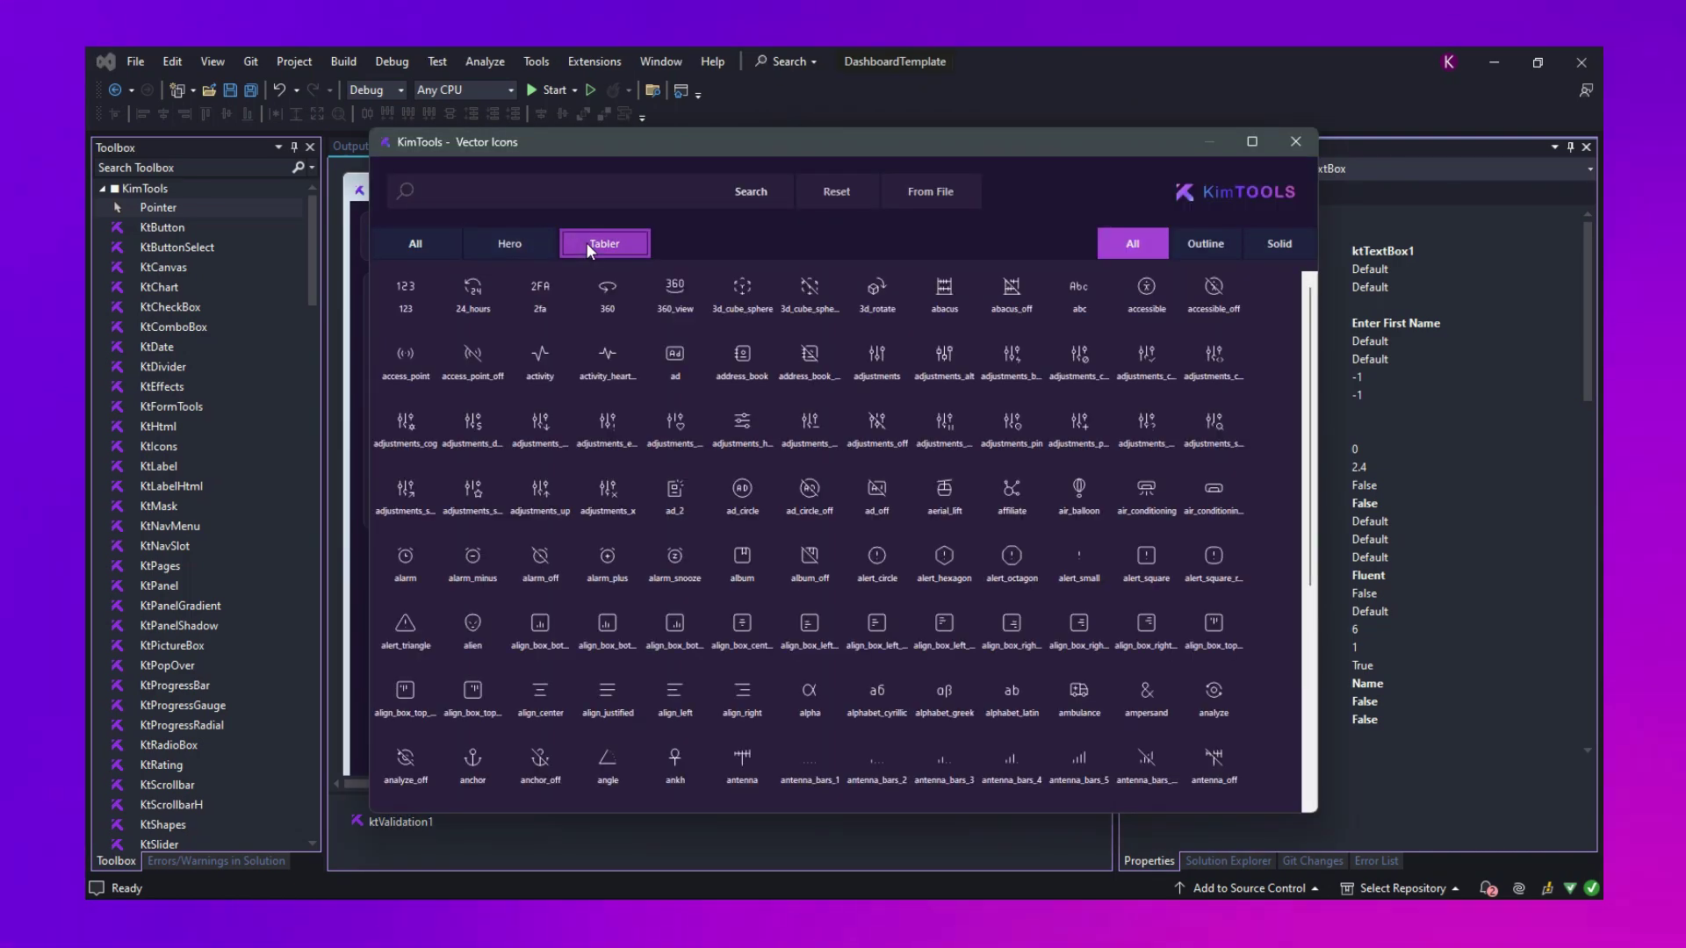
click(1201, 243)
click(1277, 246)
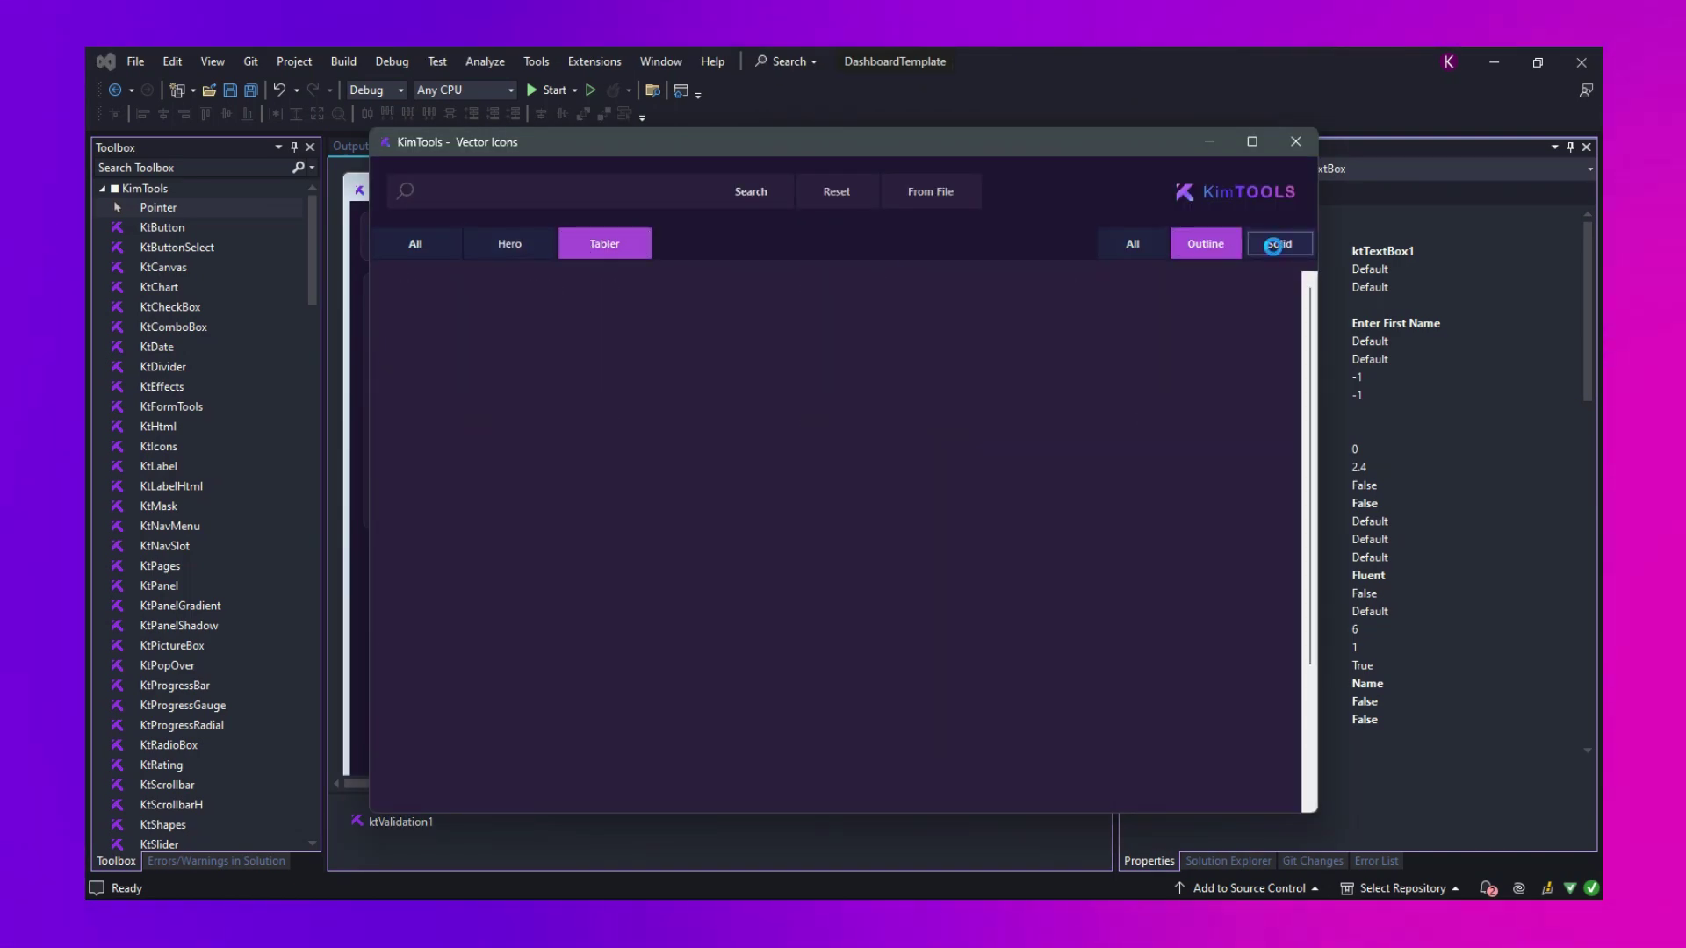
click(602, 245)
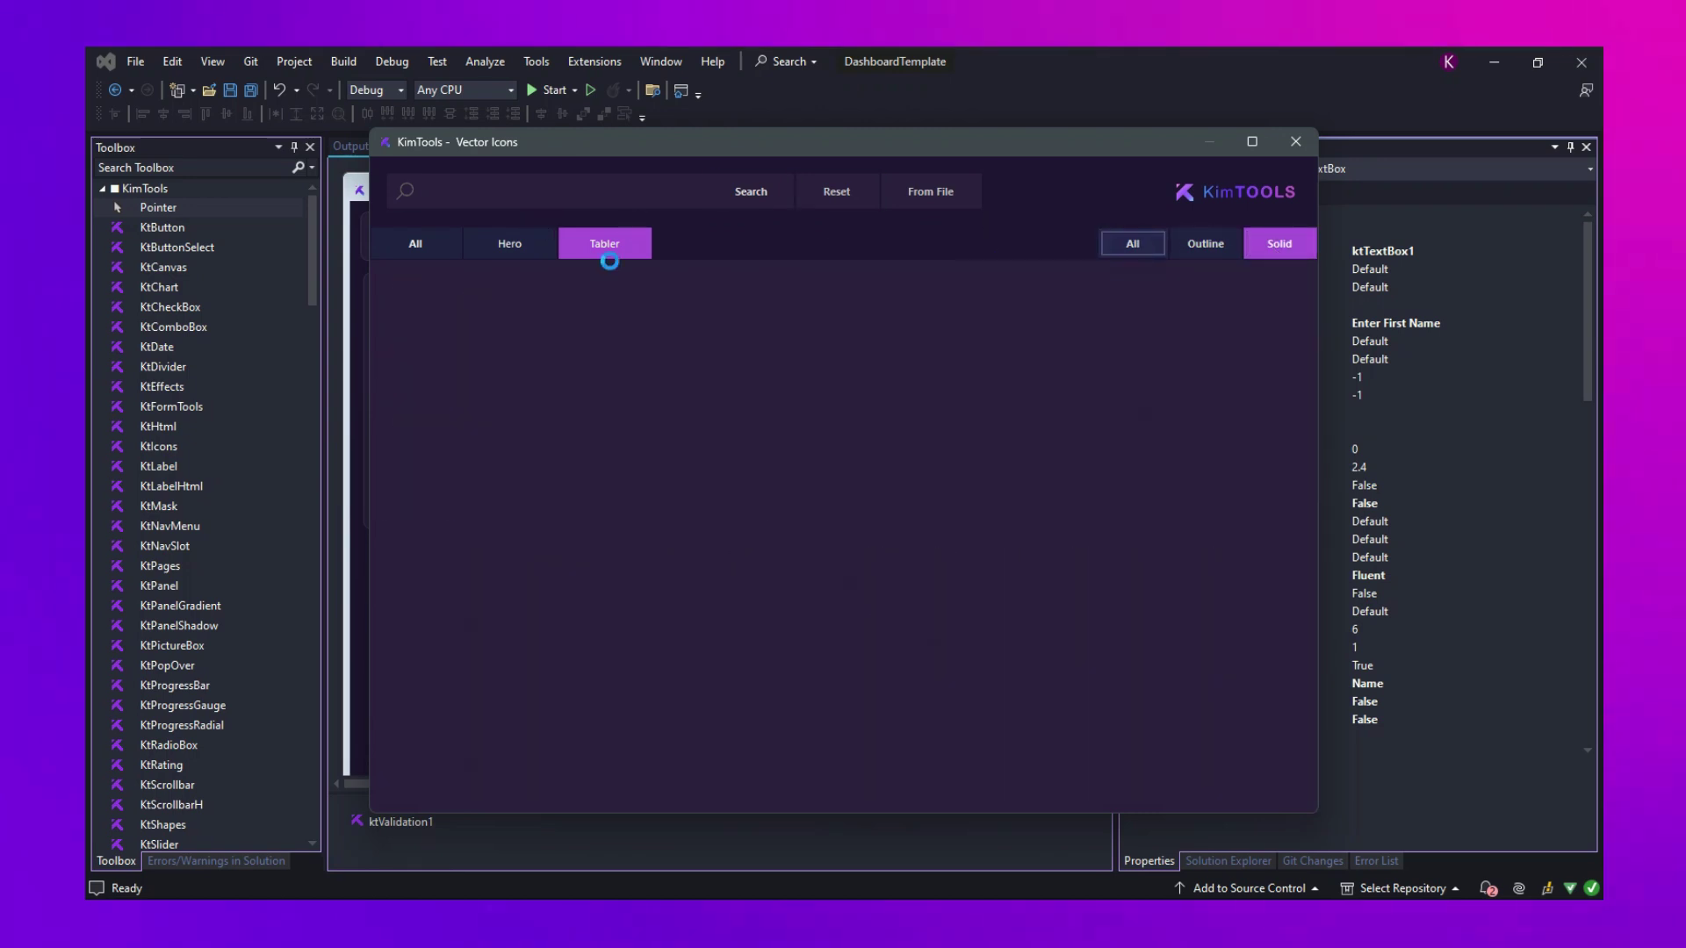
Step: Search 'user', set the outline user icon on First Name, and move on to the Email box's icon
click(534, 196)
text(user)
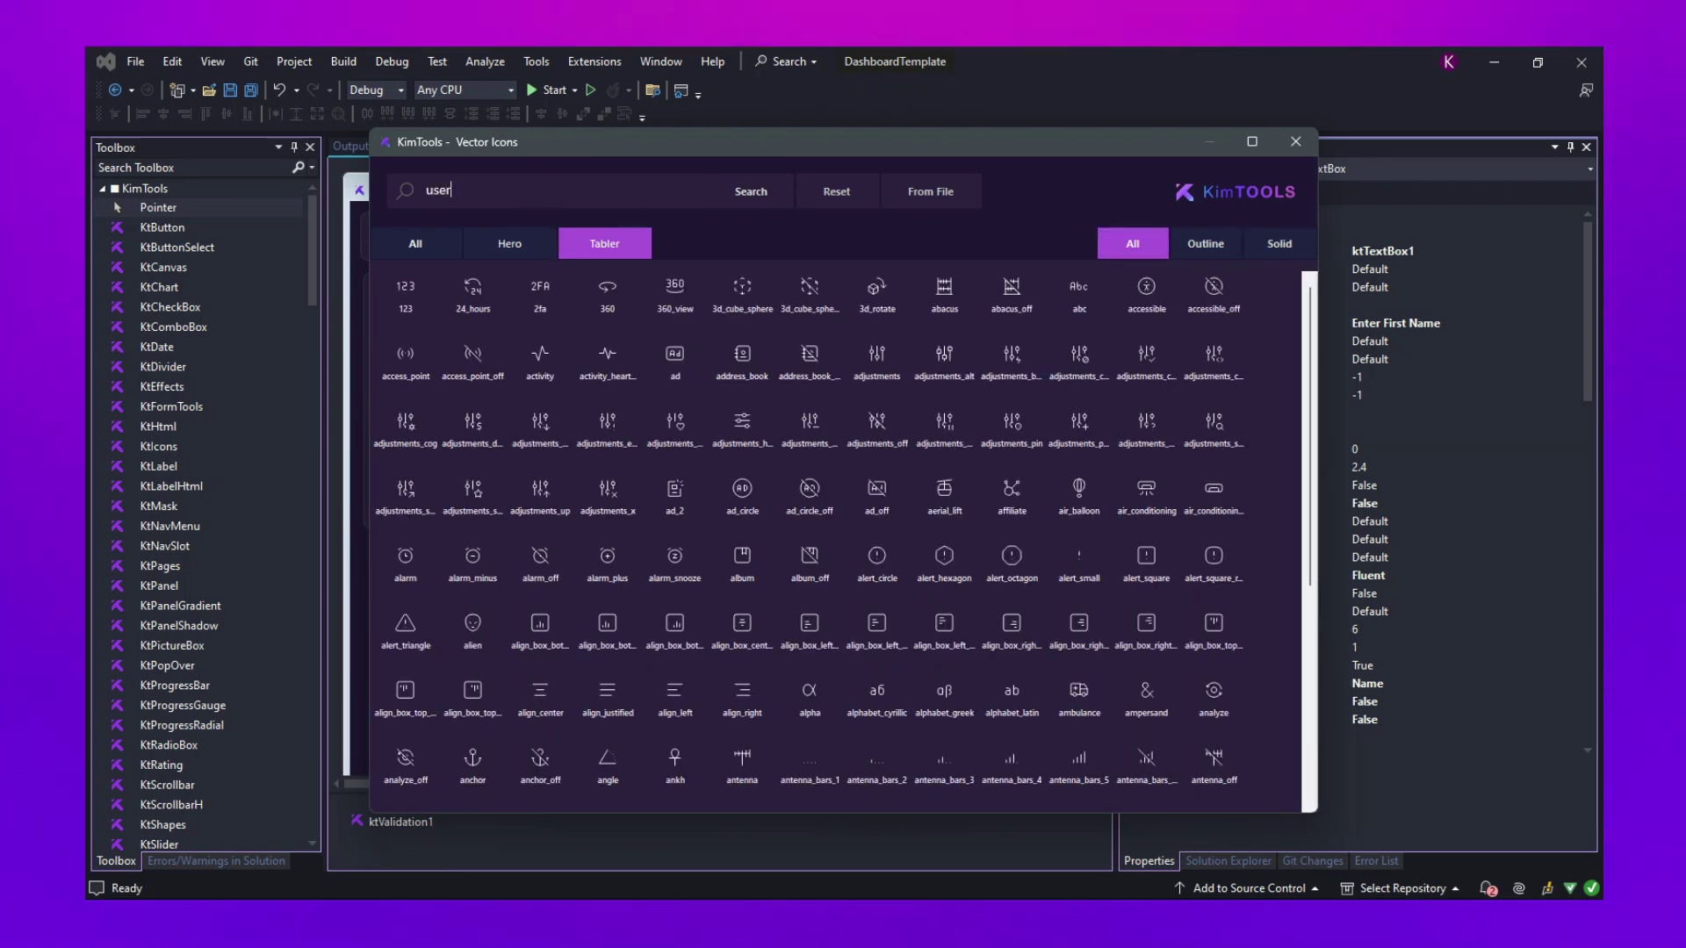
key(Return)
double_click(404, 290)
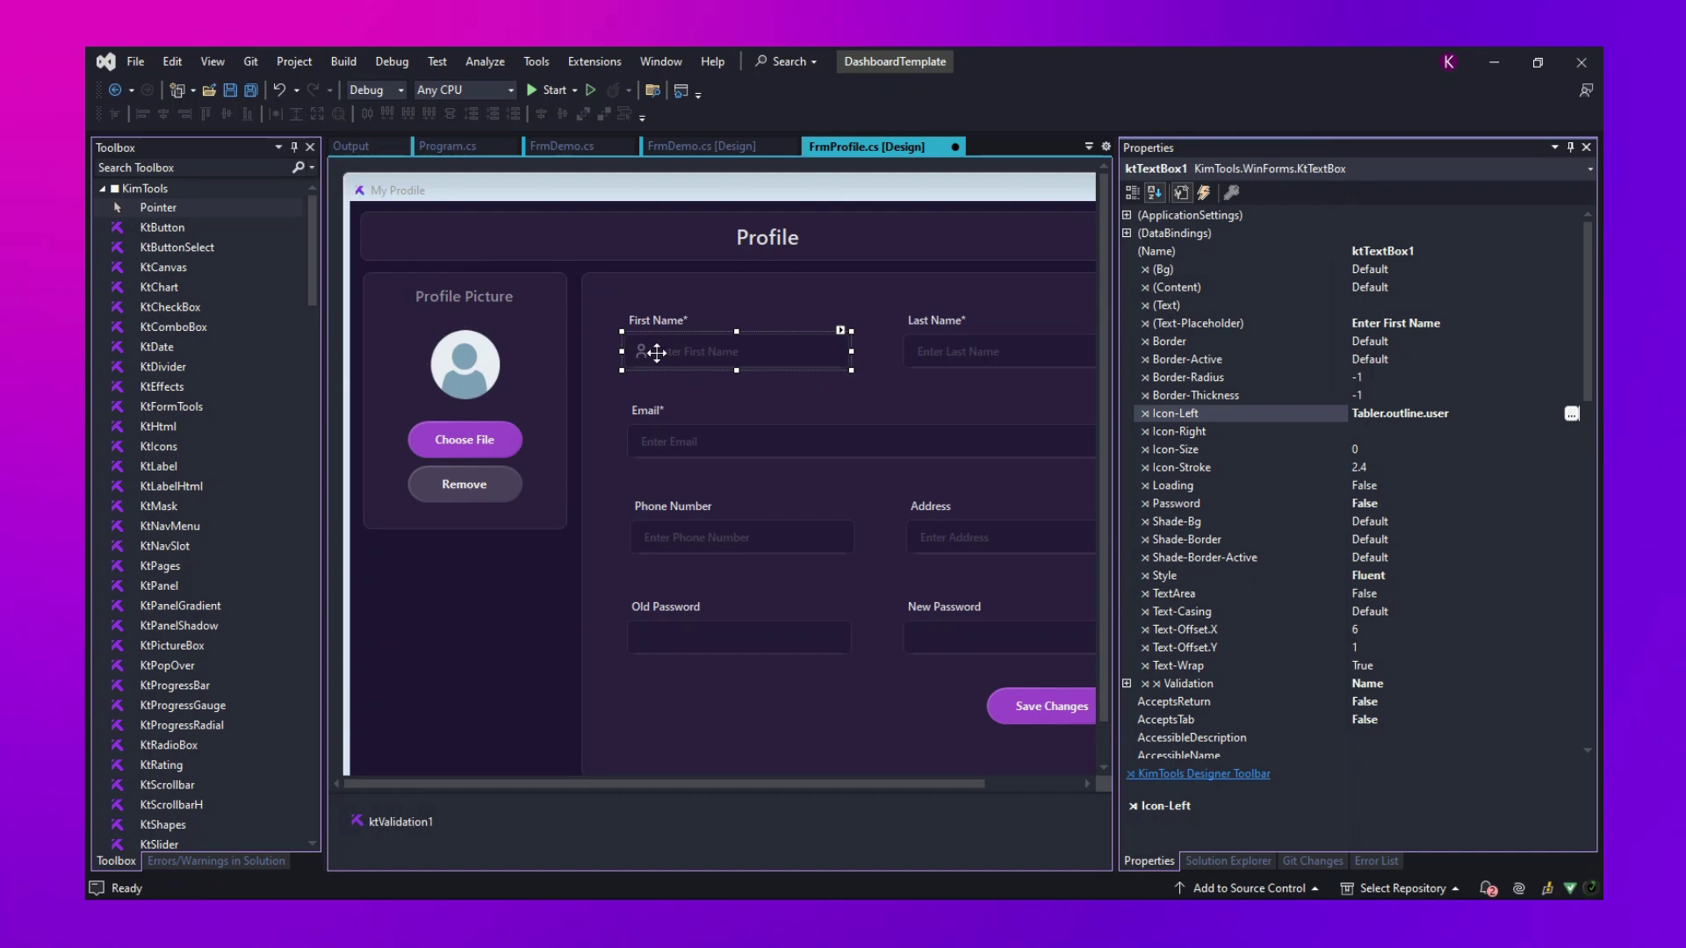
click(641, 527)
click(1569, 432)
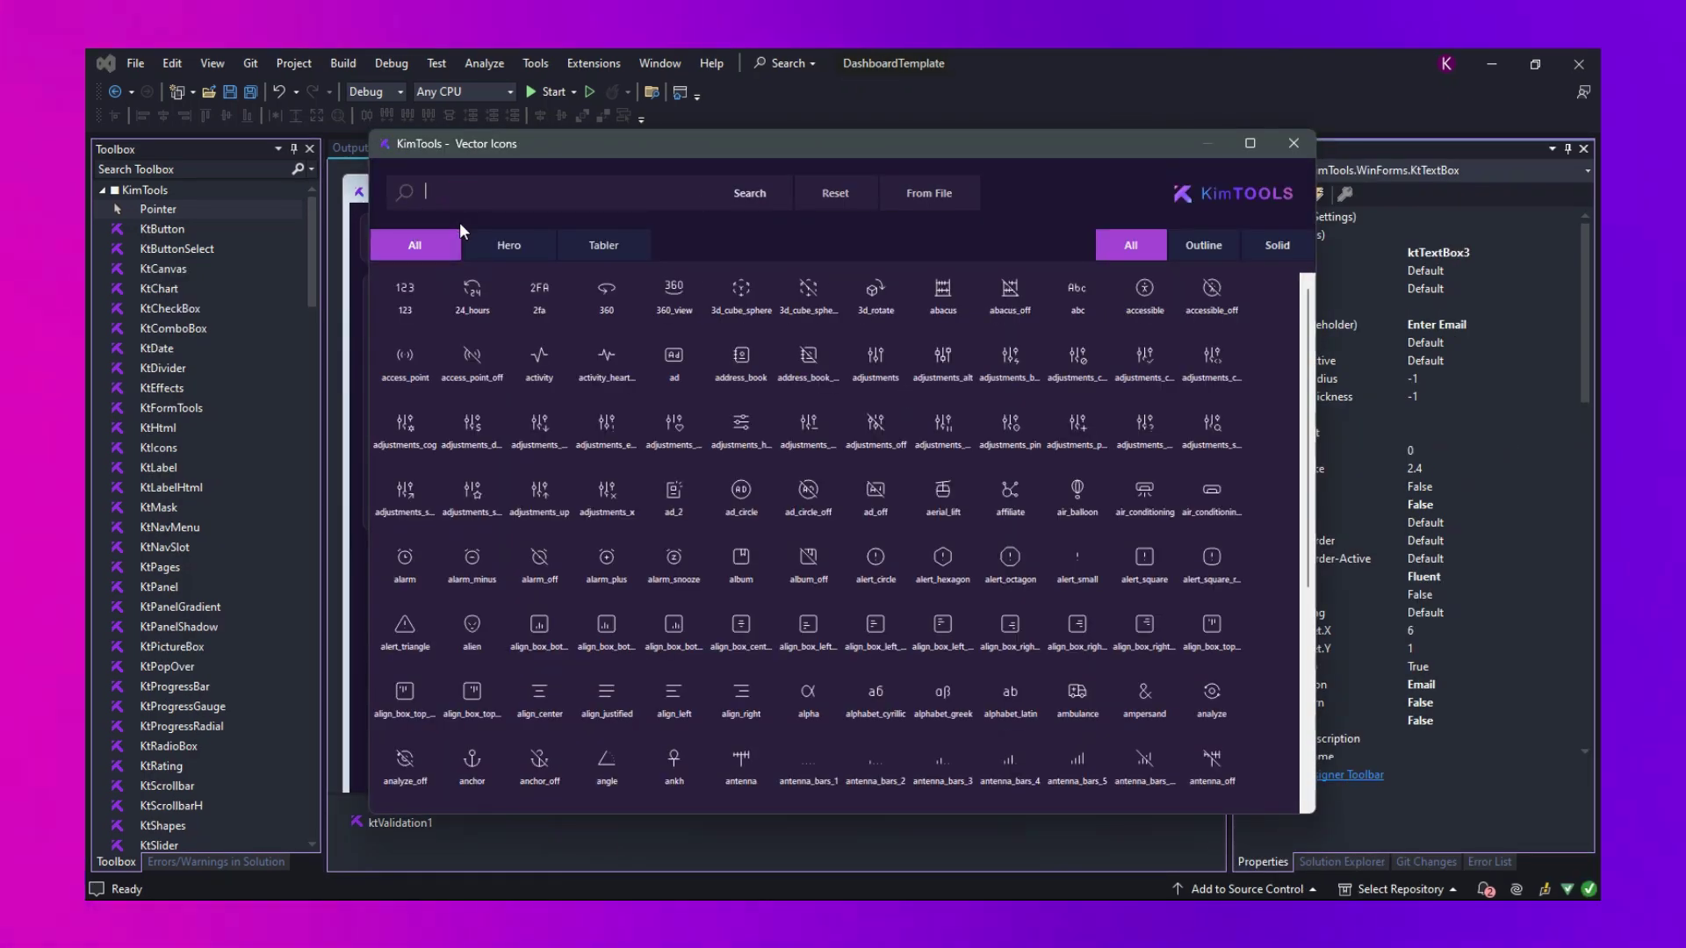
text(mail)
Step: Give the Email box a mail icon and the search box a search icon
key(Return)
double_click(539, 290)
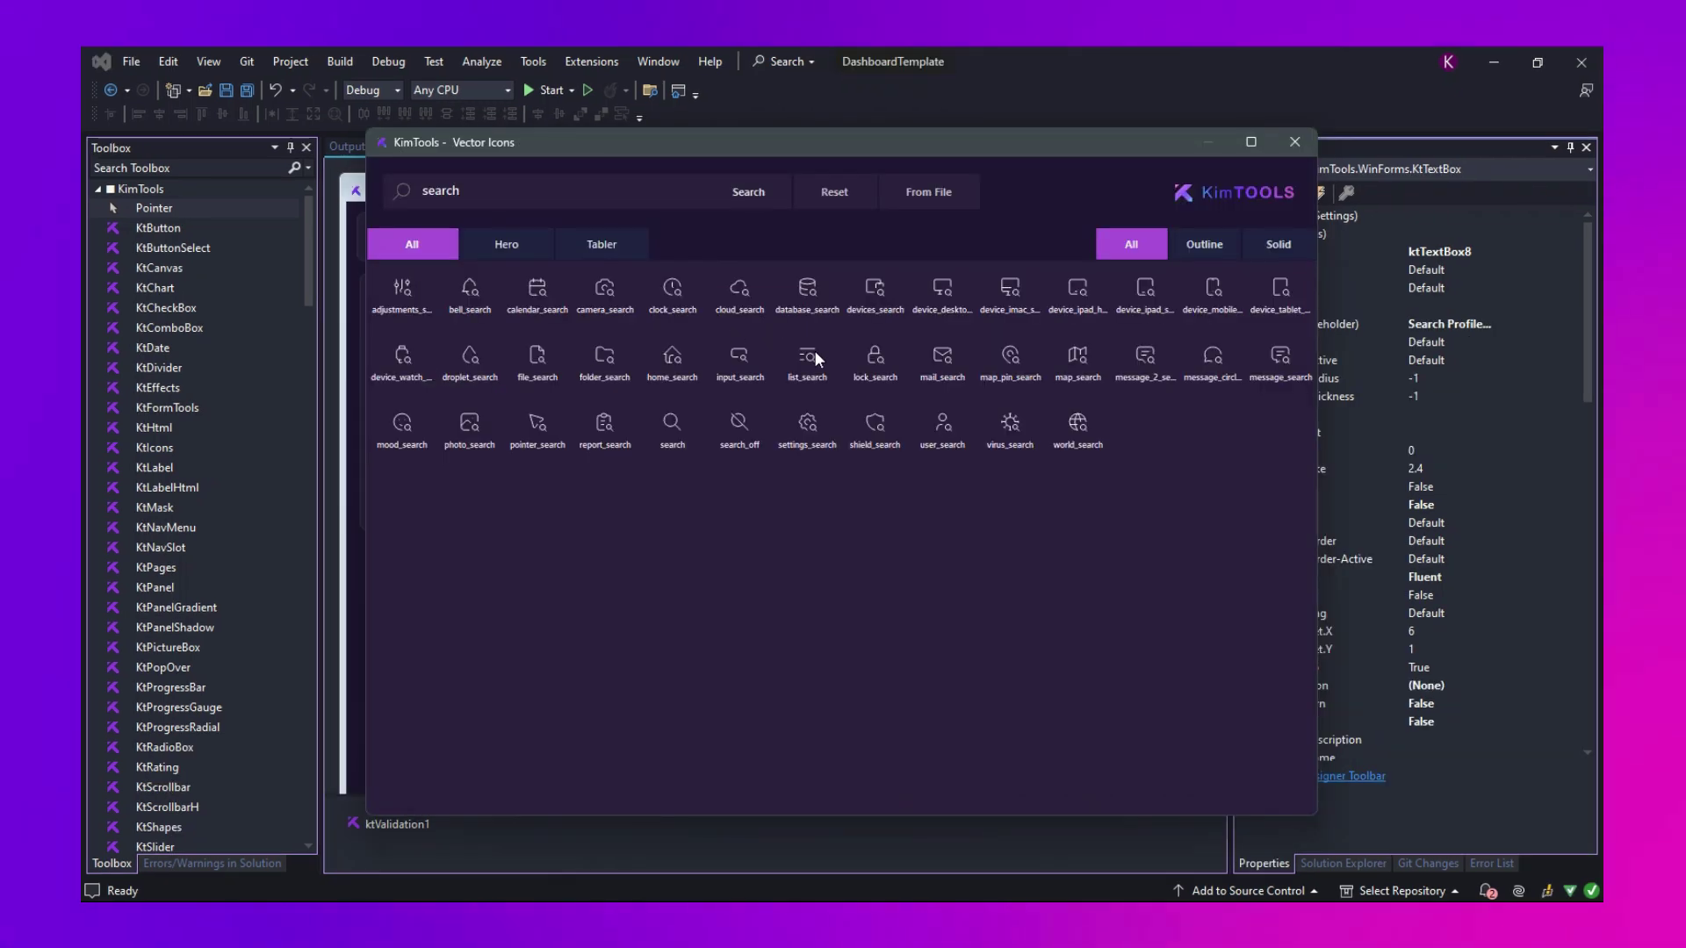
double_click(680, 415)
Step: Create an Icon-Right-Click event handler for the search box
click(1319, 193)
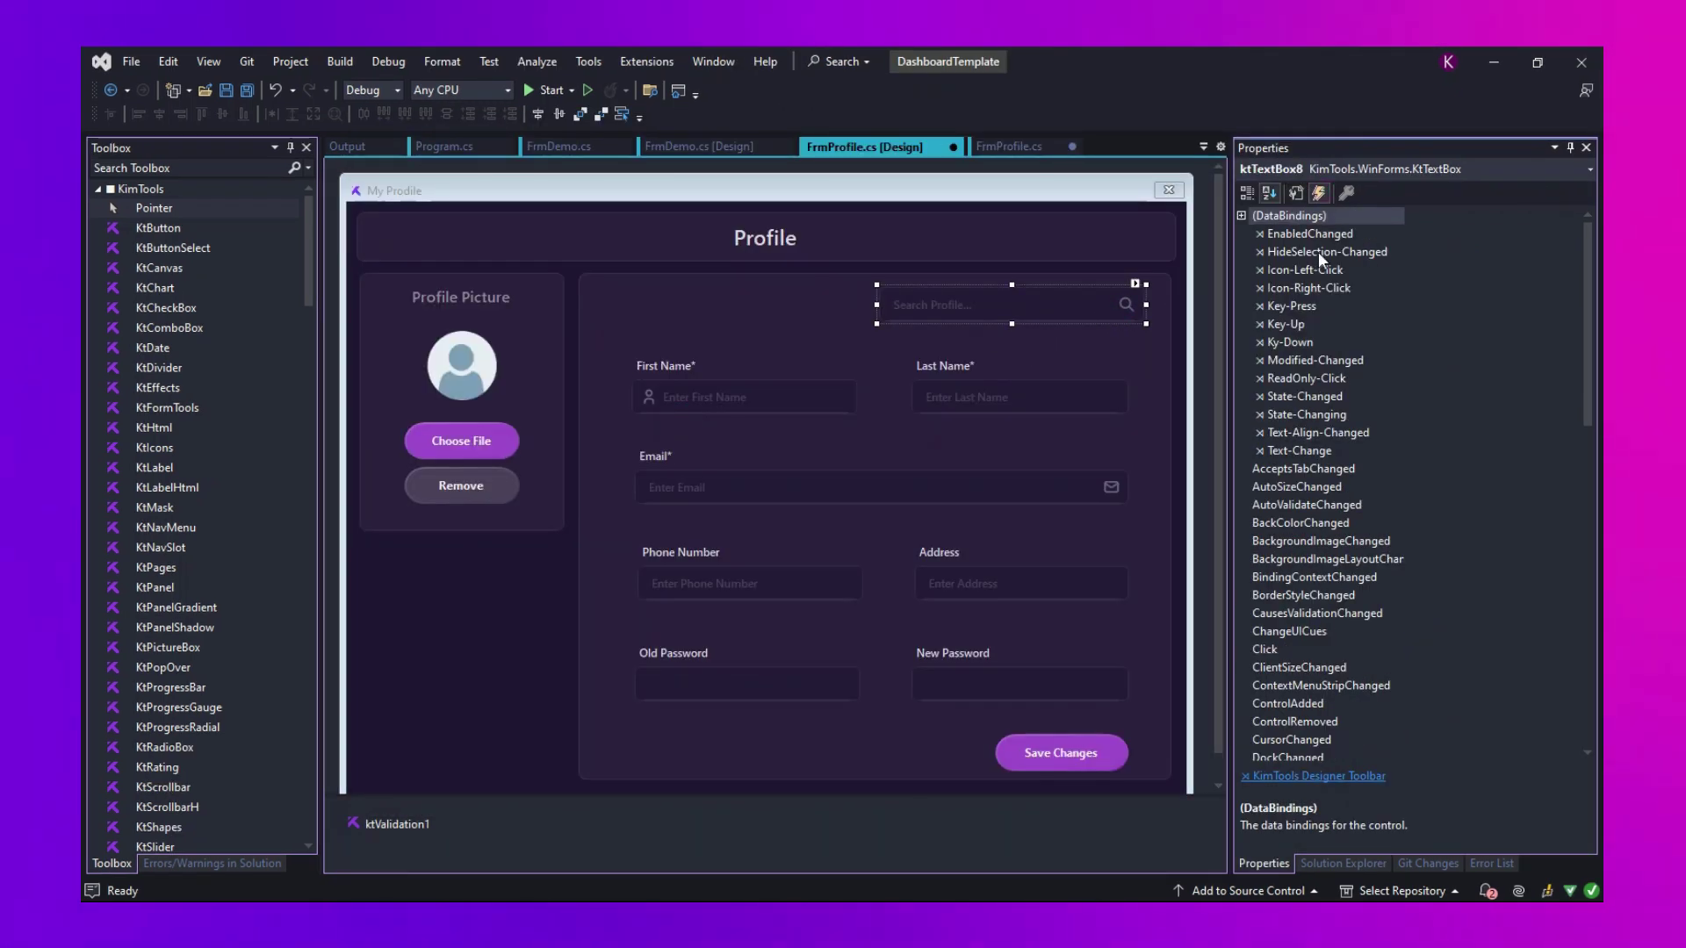
click(1301, 344)
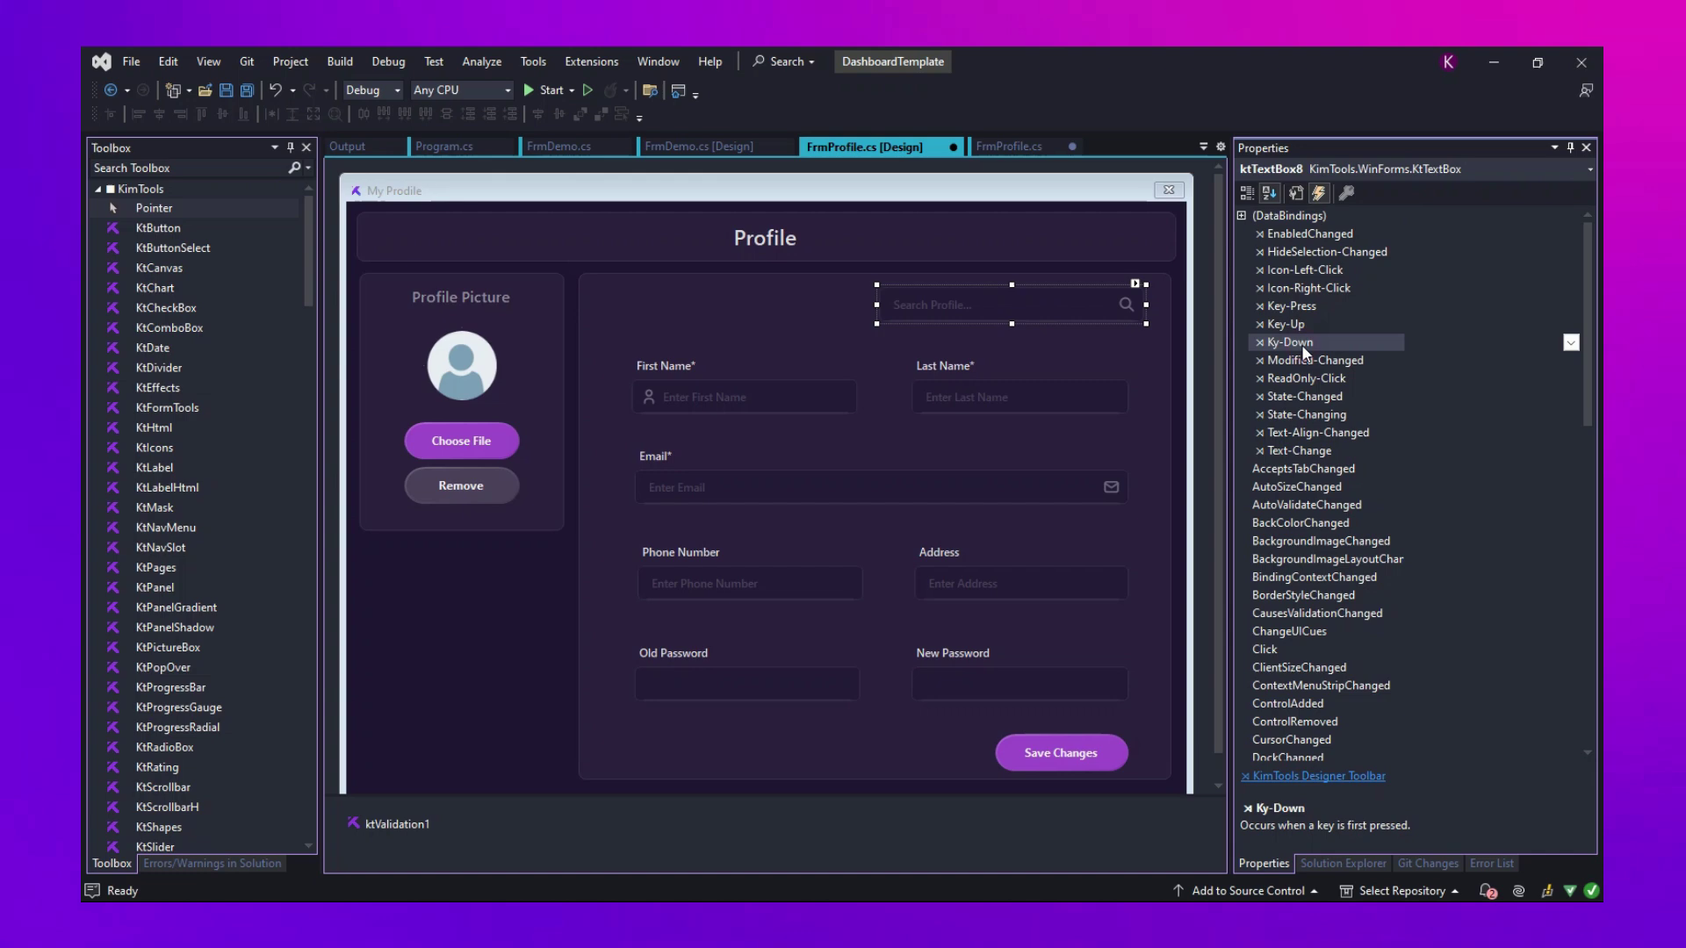
double_click(1329, 293)
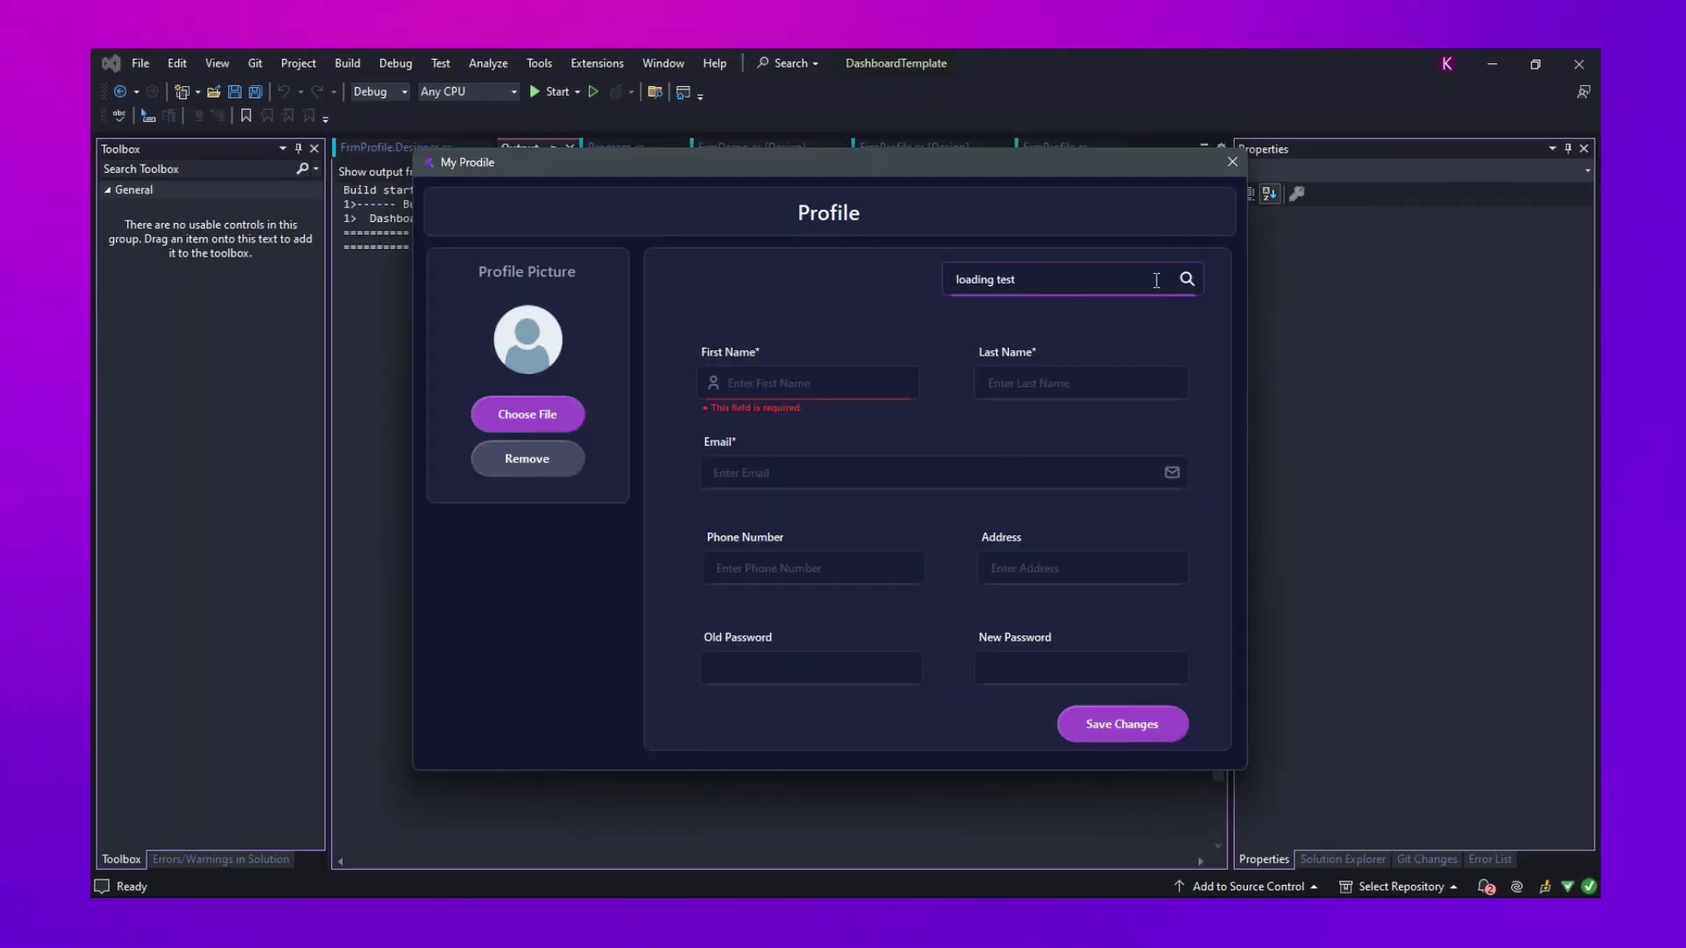
Step: Search 'loading test' to see the spinner, close the form and bring up Save Changes' smart tag
key(Return)
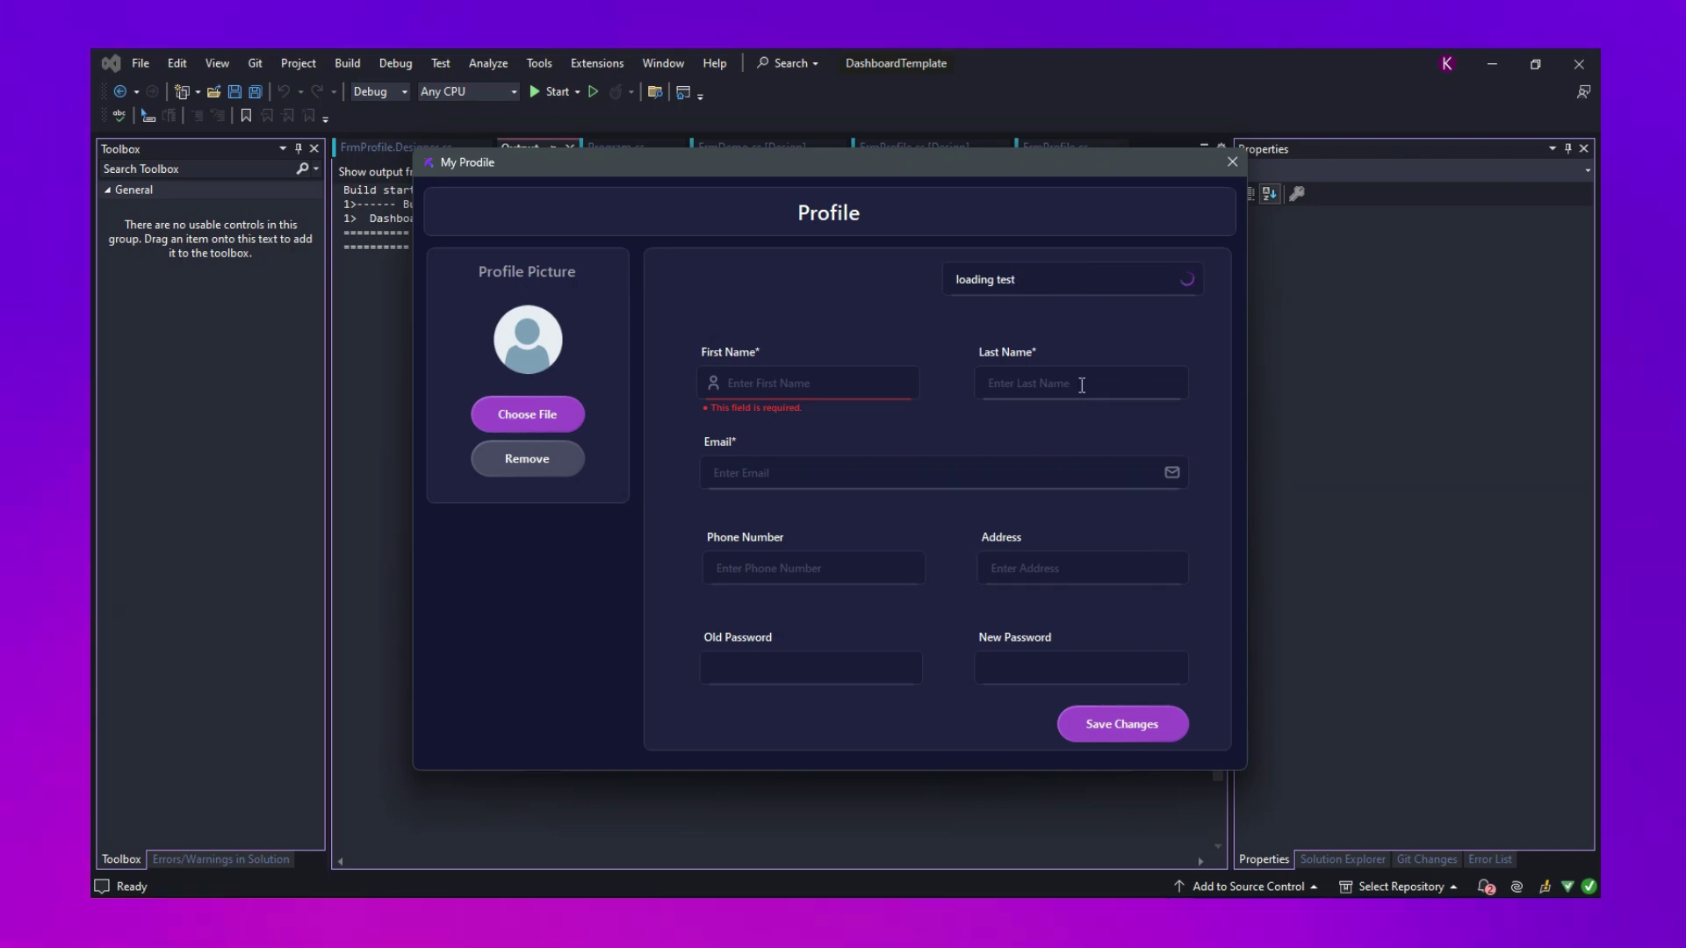
click(1070, 279)
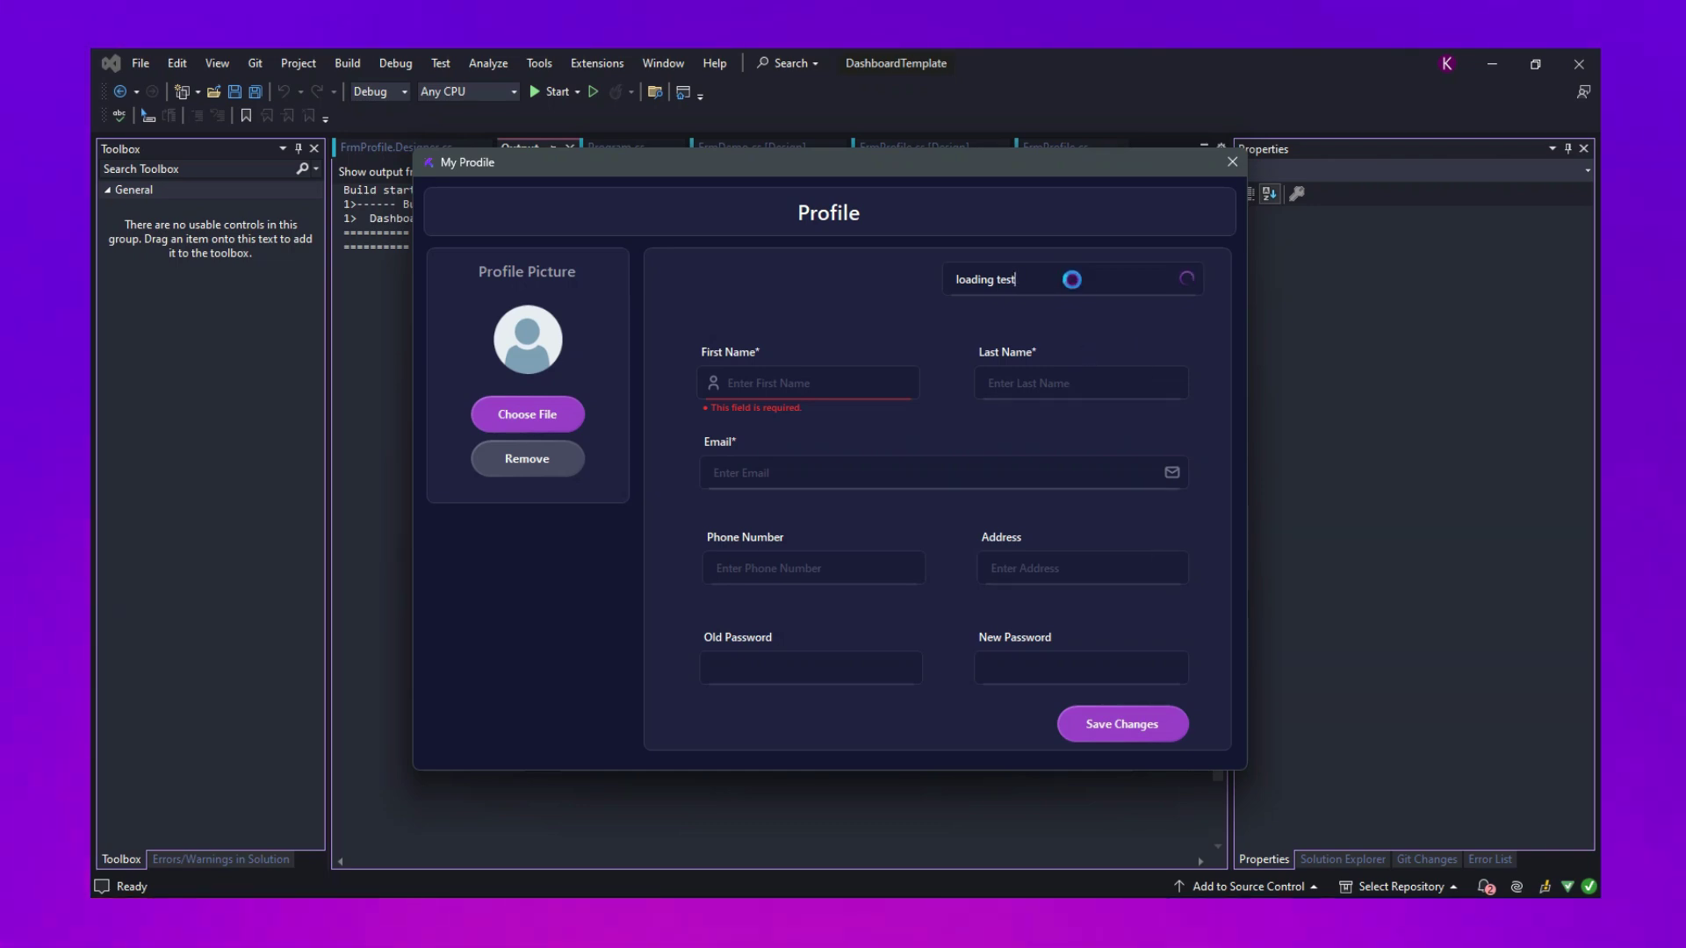
click(1232, 165)
click(1054, 737)
click(1123, 728)
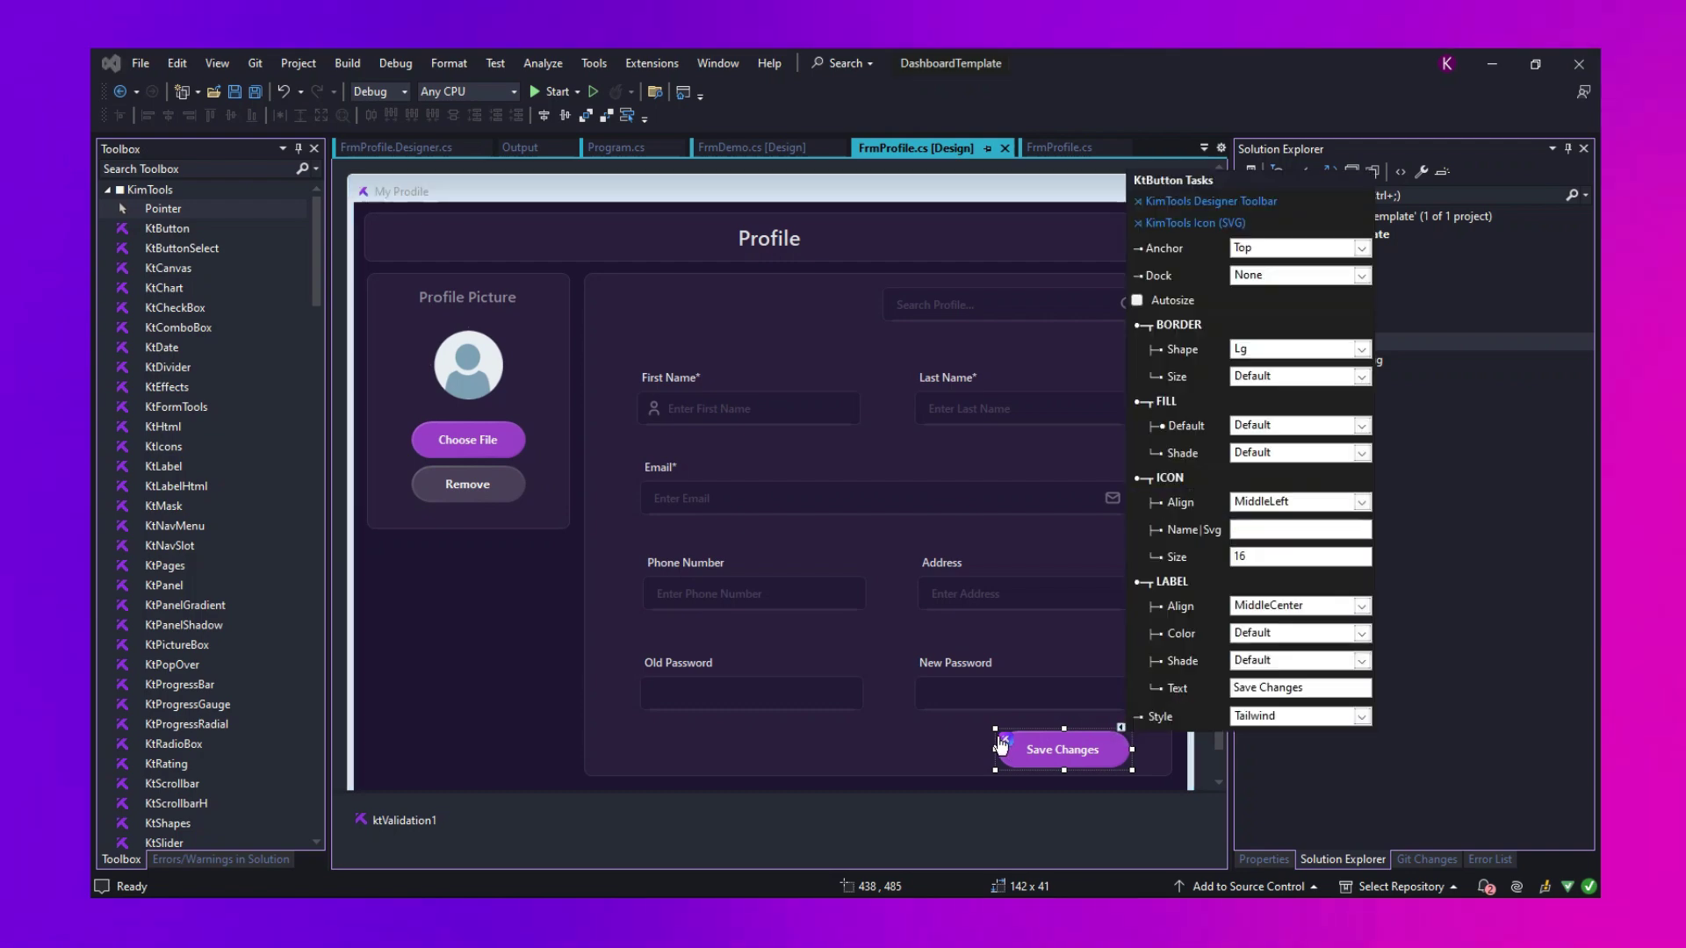
Step: Browse the Save Changes button's KimTools designer Scheme and Typography pages, then close it
double_click(999, 747)
click(934, 449)
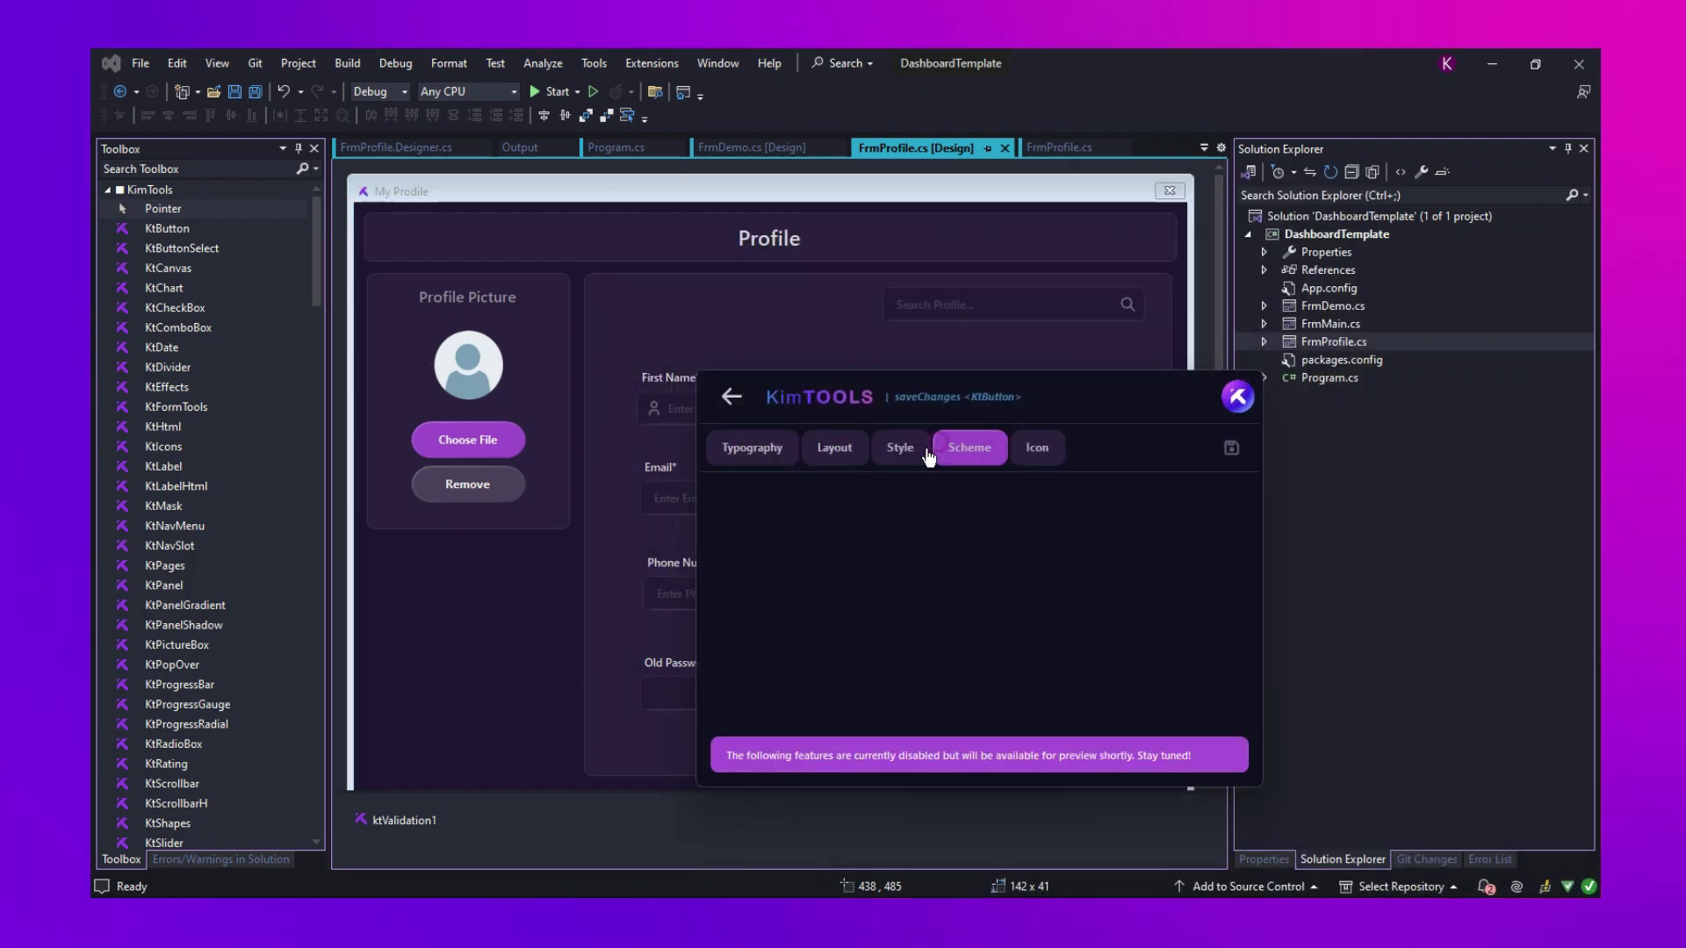
click(777, 455)
key(Escape)
Step: In KtButton Tasks keep Border Shape Lg and the default border size and fill
click(1122, 728)
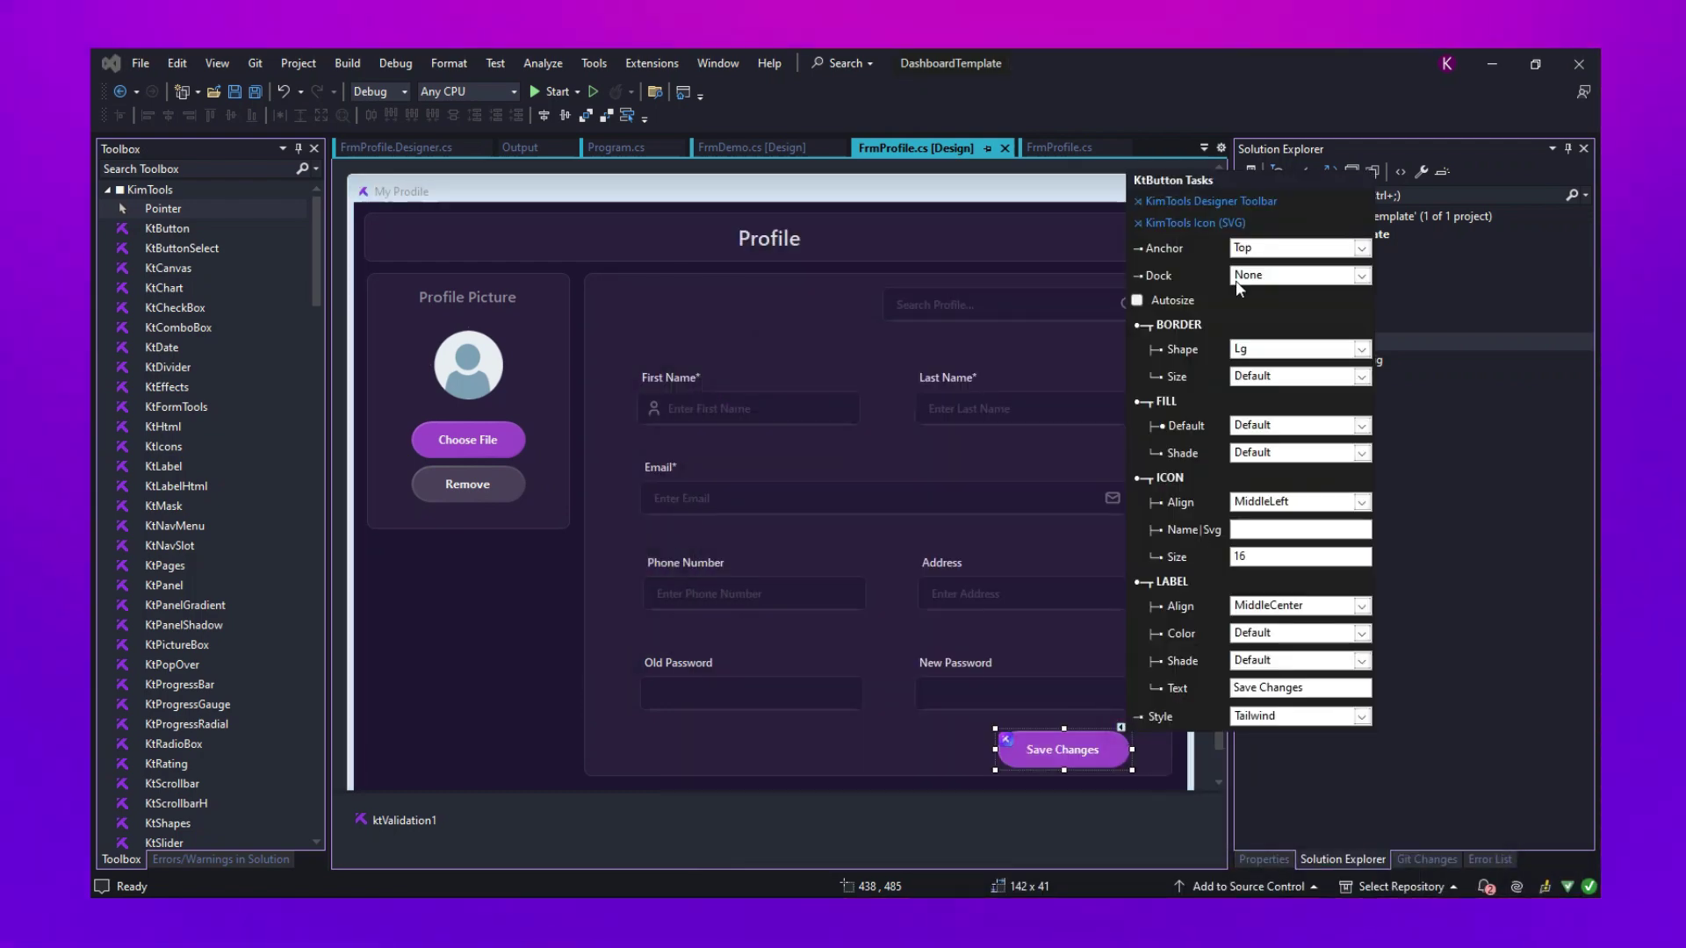
click(1362, 349)
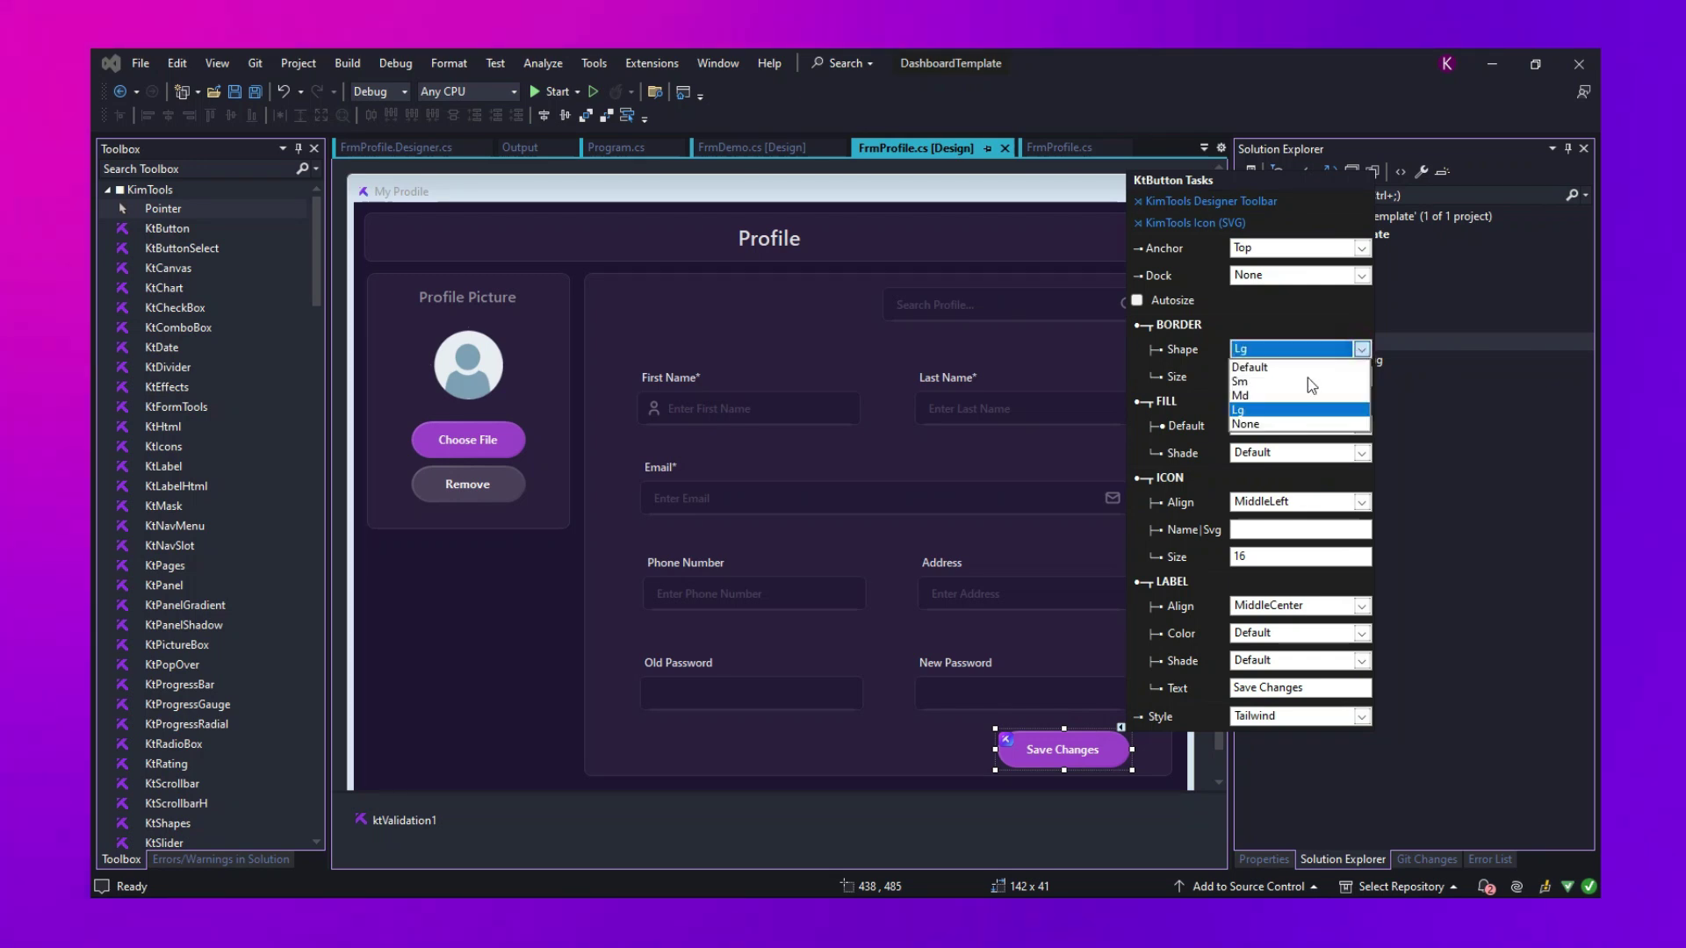
click(1367, 356)
click(1258, 413)
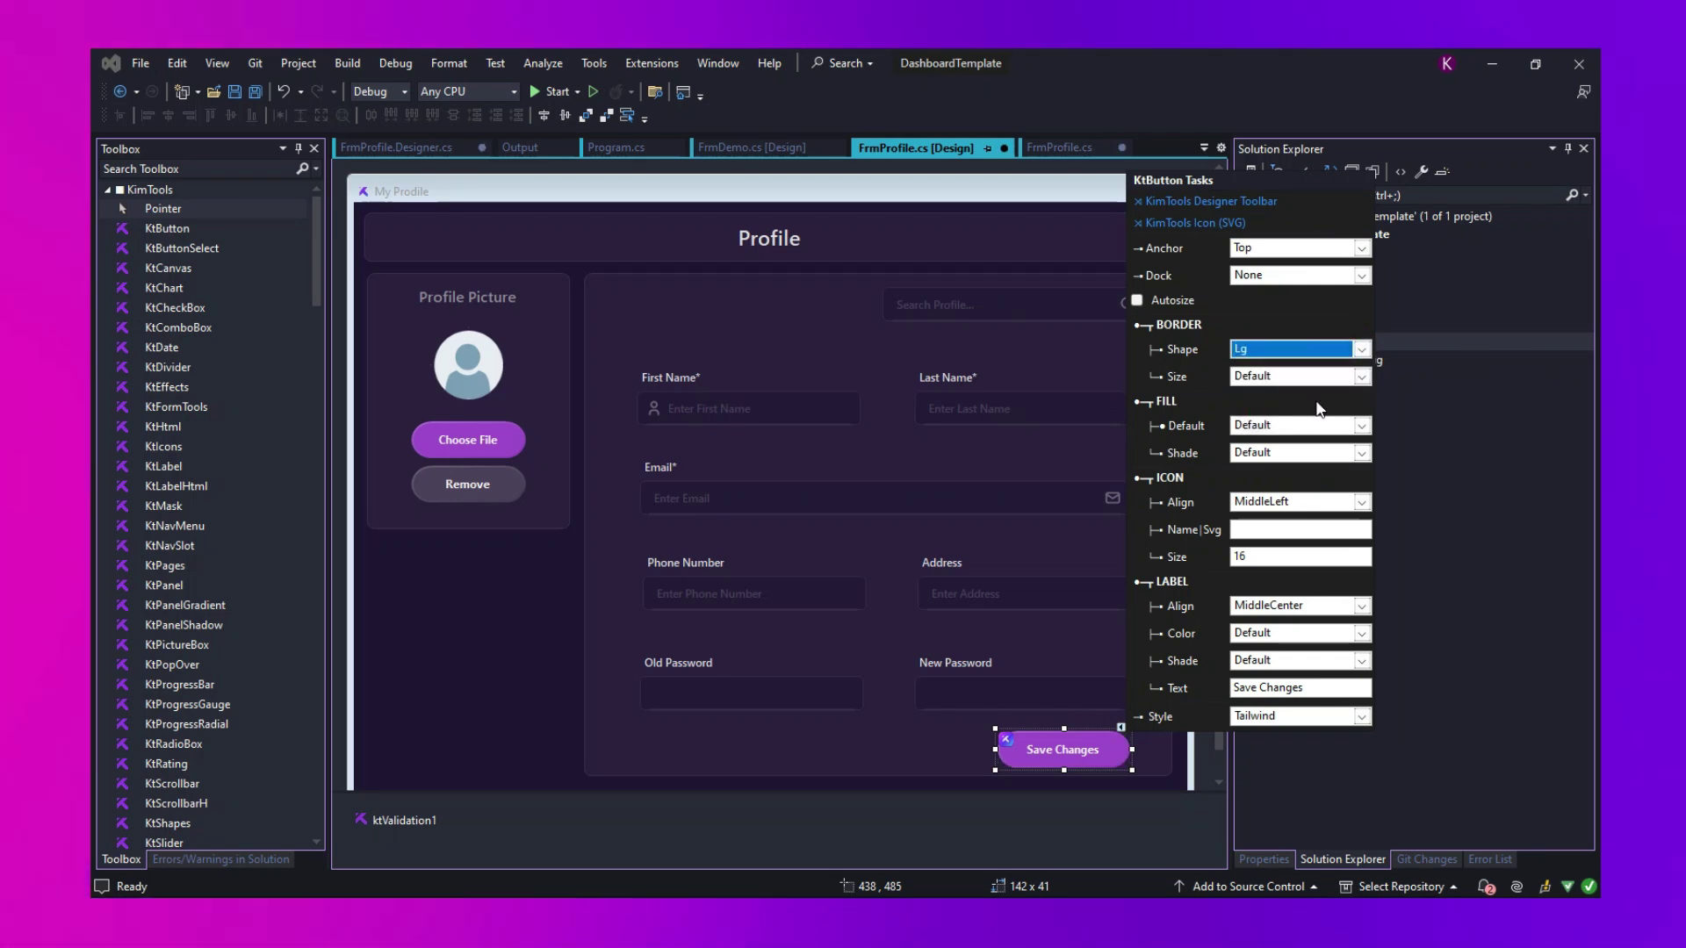
click(1361, 377)
click(1324, 393)
click(1313, 428)
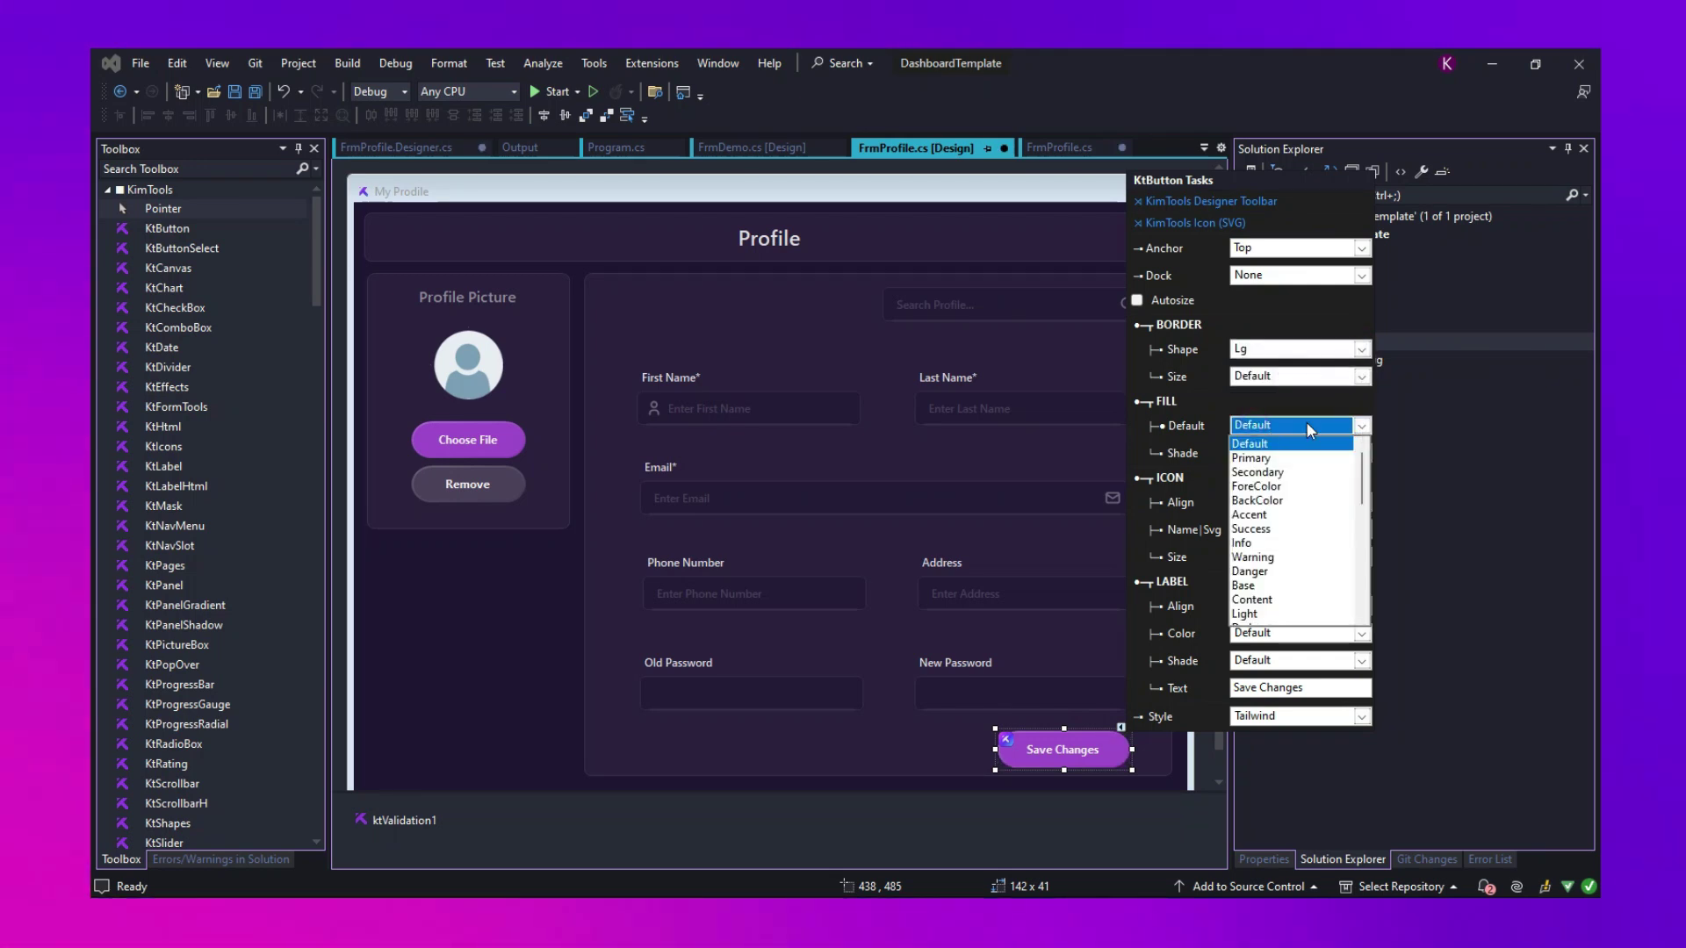
Step: Set the Save Changes button's style to Material and run the dashboard app
click(1264, 717)
click(1261, 771)
click(869, 753)
click(1087, 755)
click(1121, 726)
click(1301, 717)
click(1262, 770)
click(883, 774)
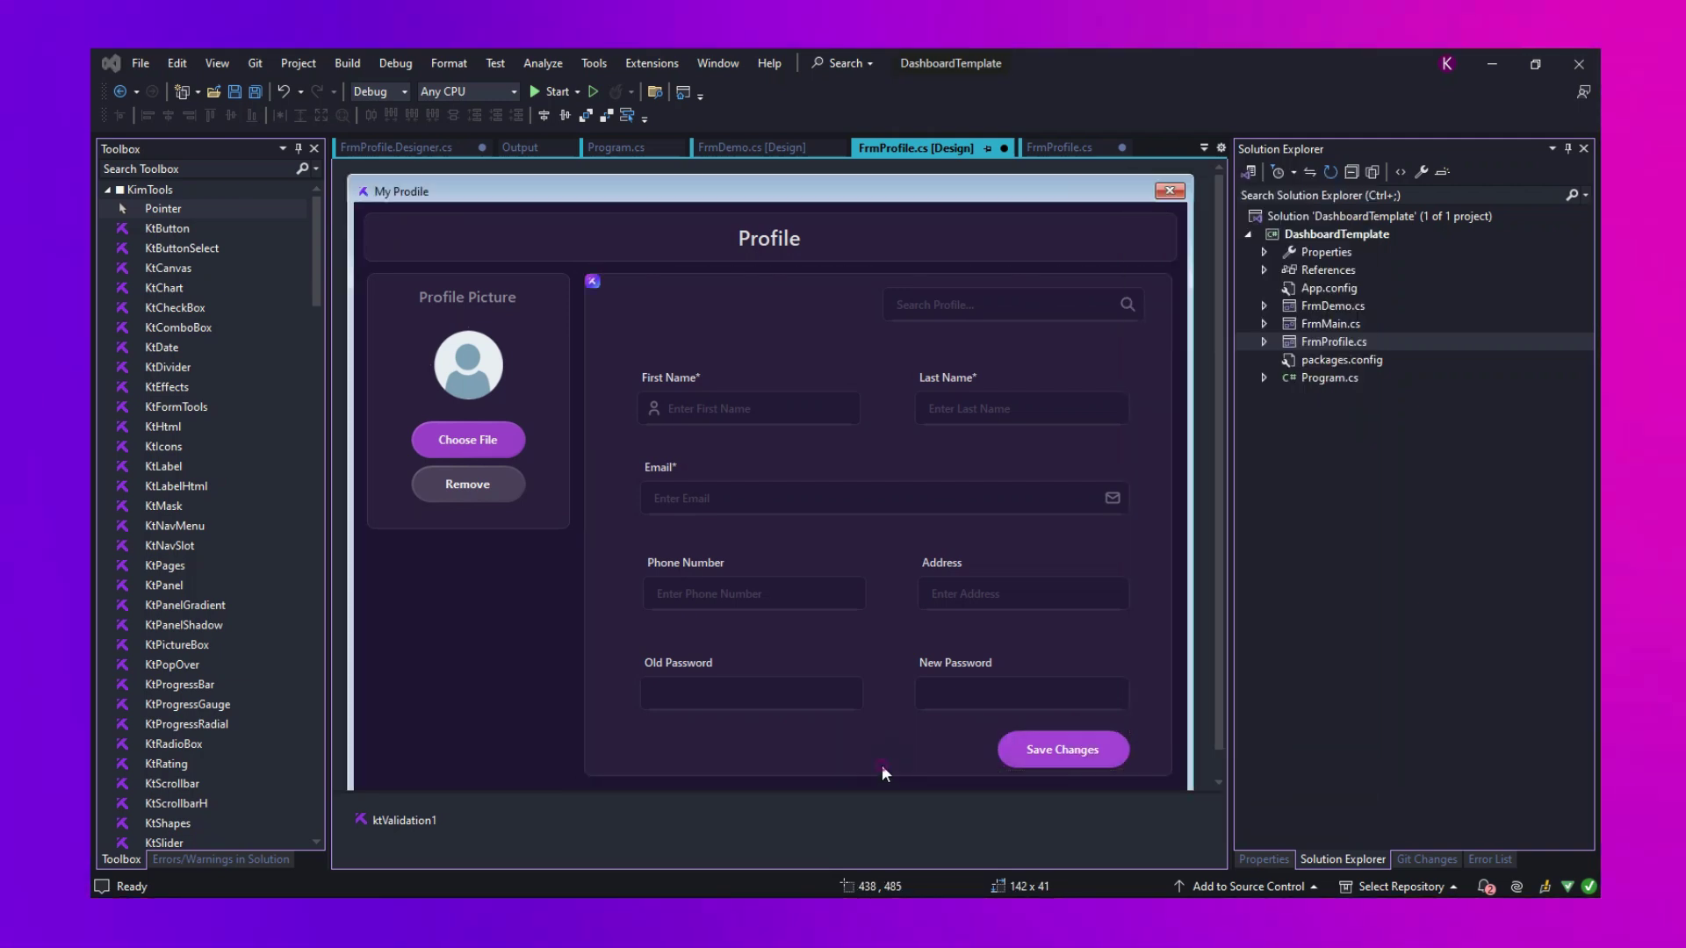
click(1121, 726)
click(1287, 718)
click(1258, 797)
key(F5)
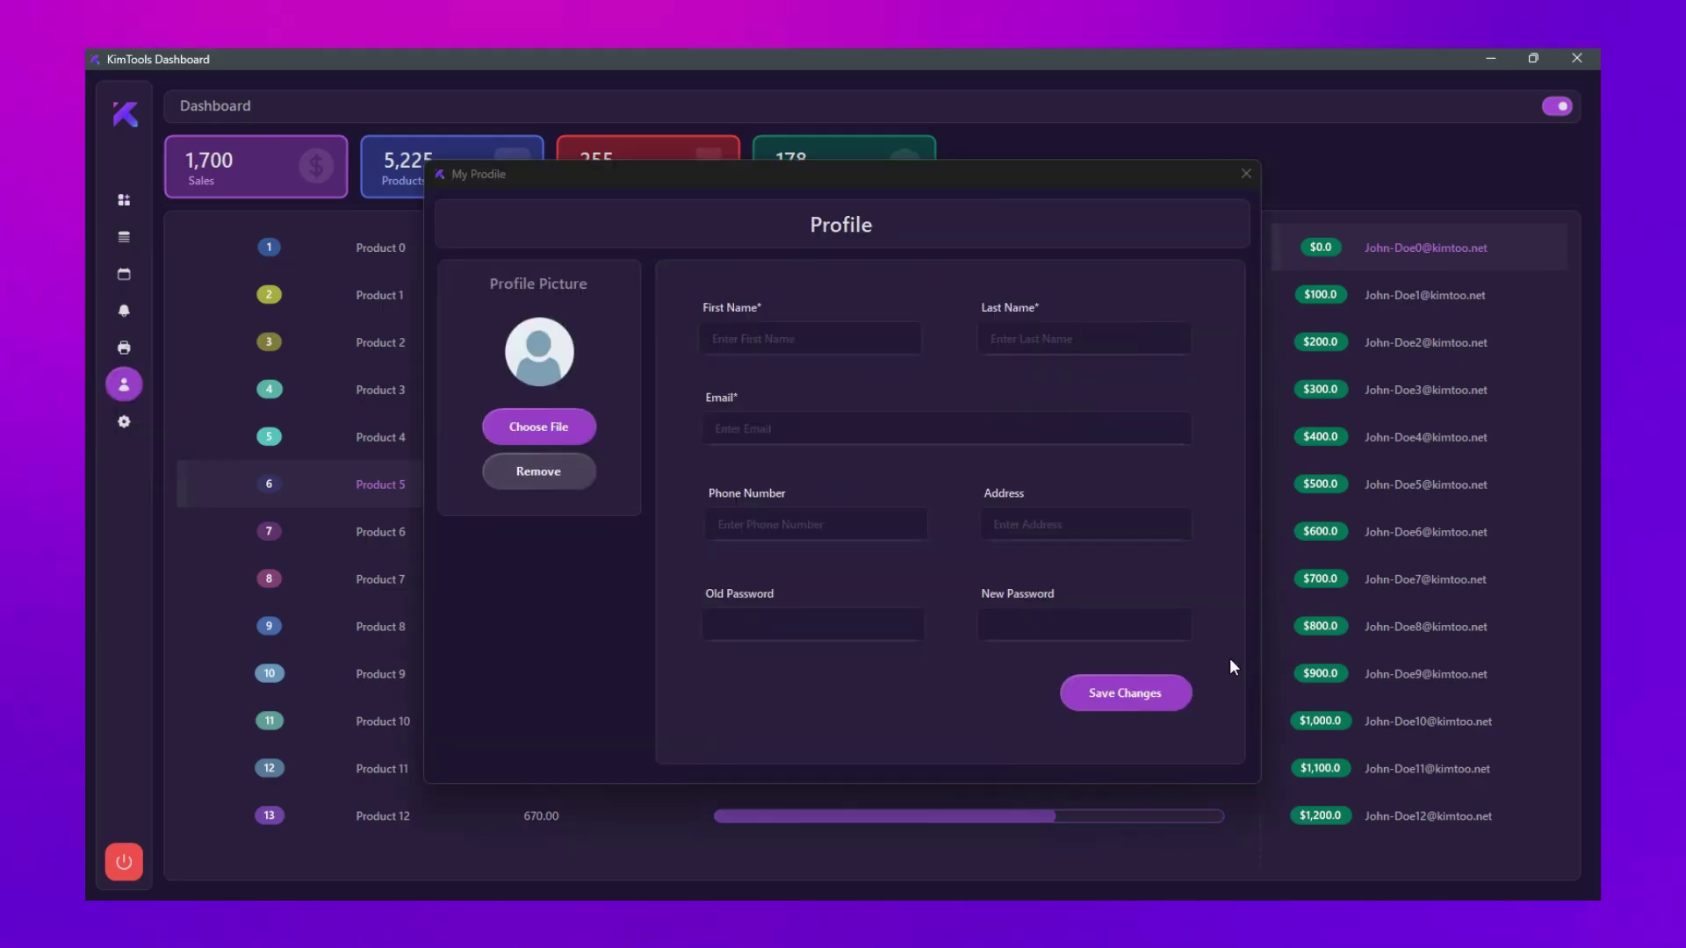
Step: Switch the dashboard to light theme and submit the empty Profile form to show required errors
click(1180, 702)
click(1246, 174)
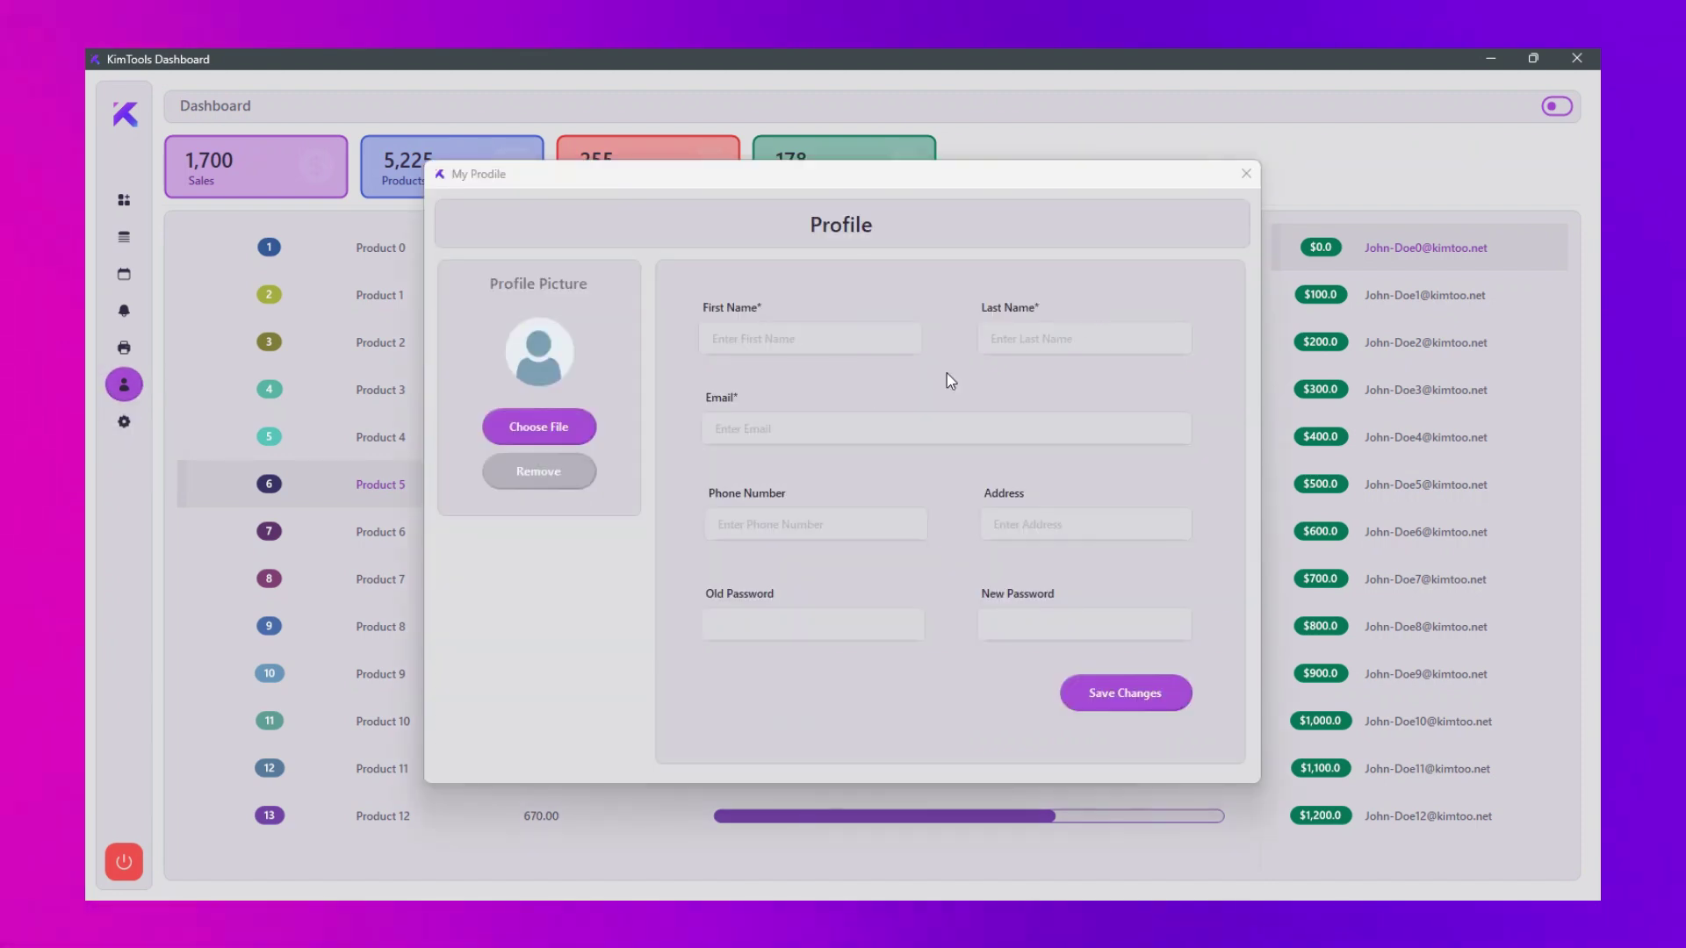
click(1177, 702)
Step: Enter too-short first and last names to see length errors, then erase the last name
click(756, 332)
text(kim)
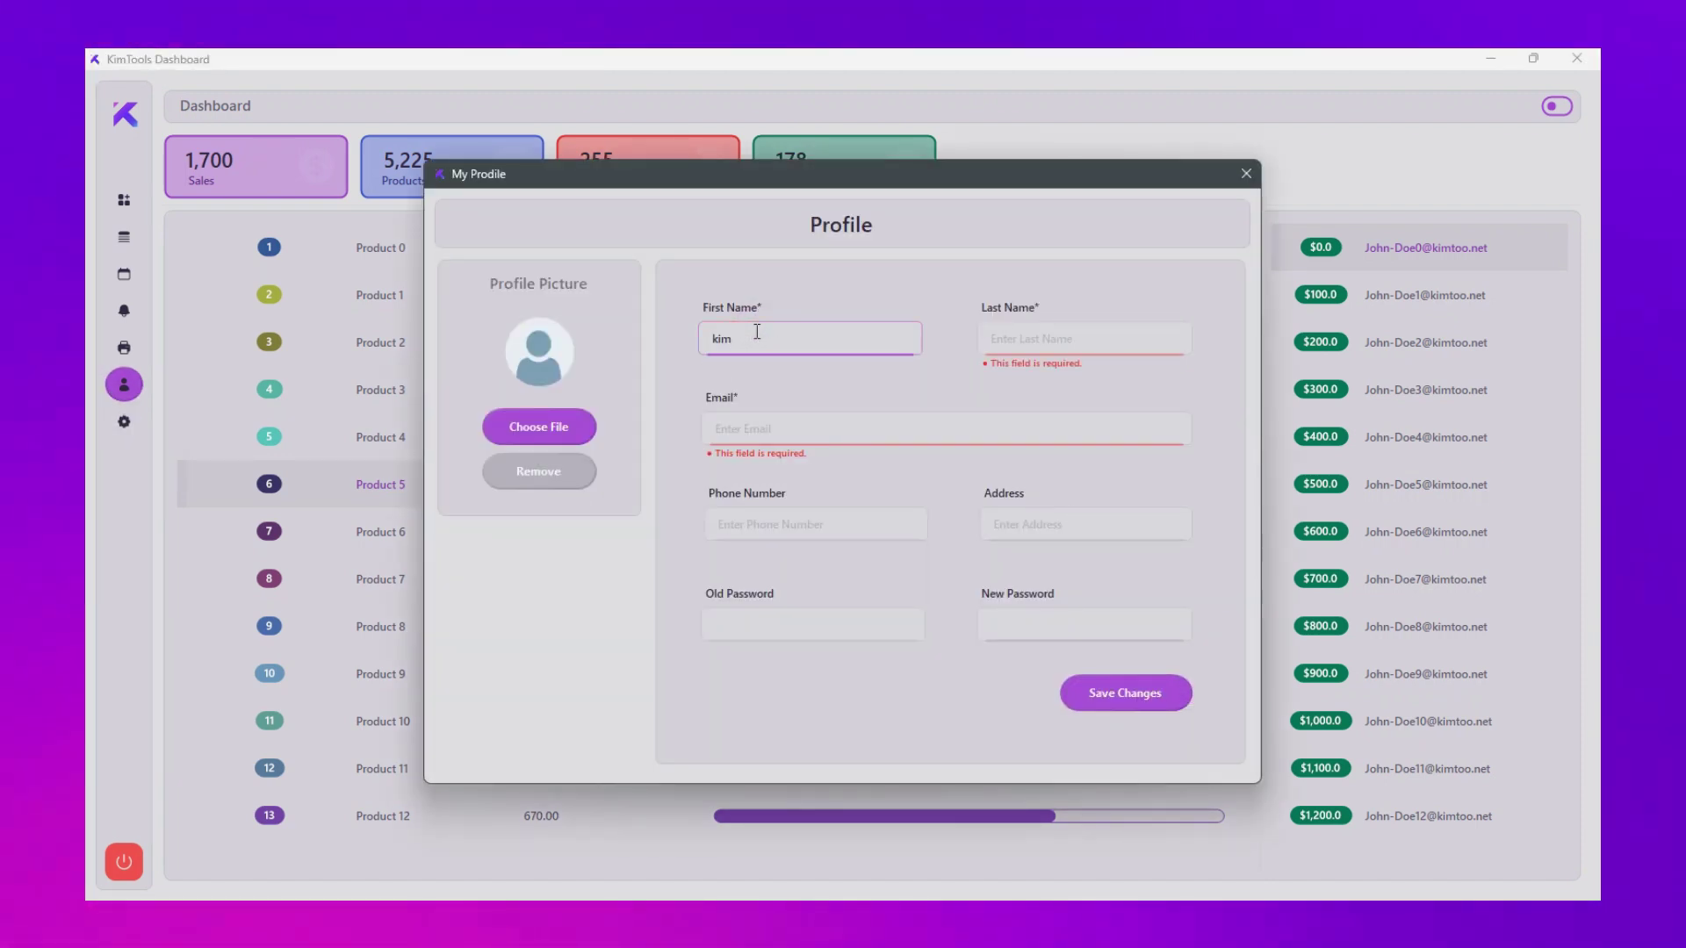
click(991, 338)
text(w)
key(Tab)
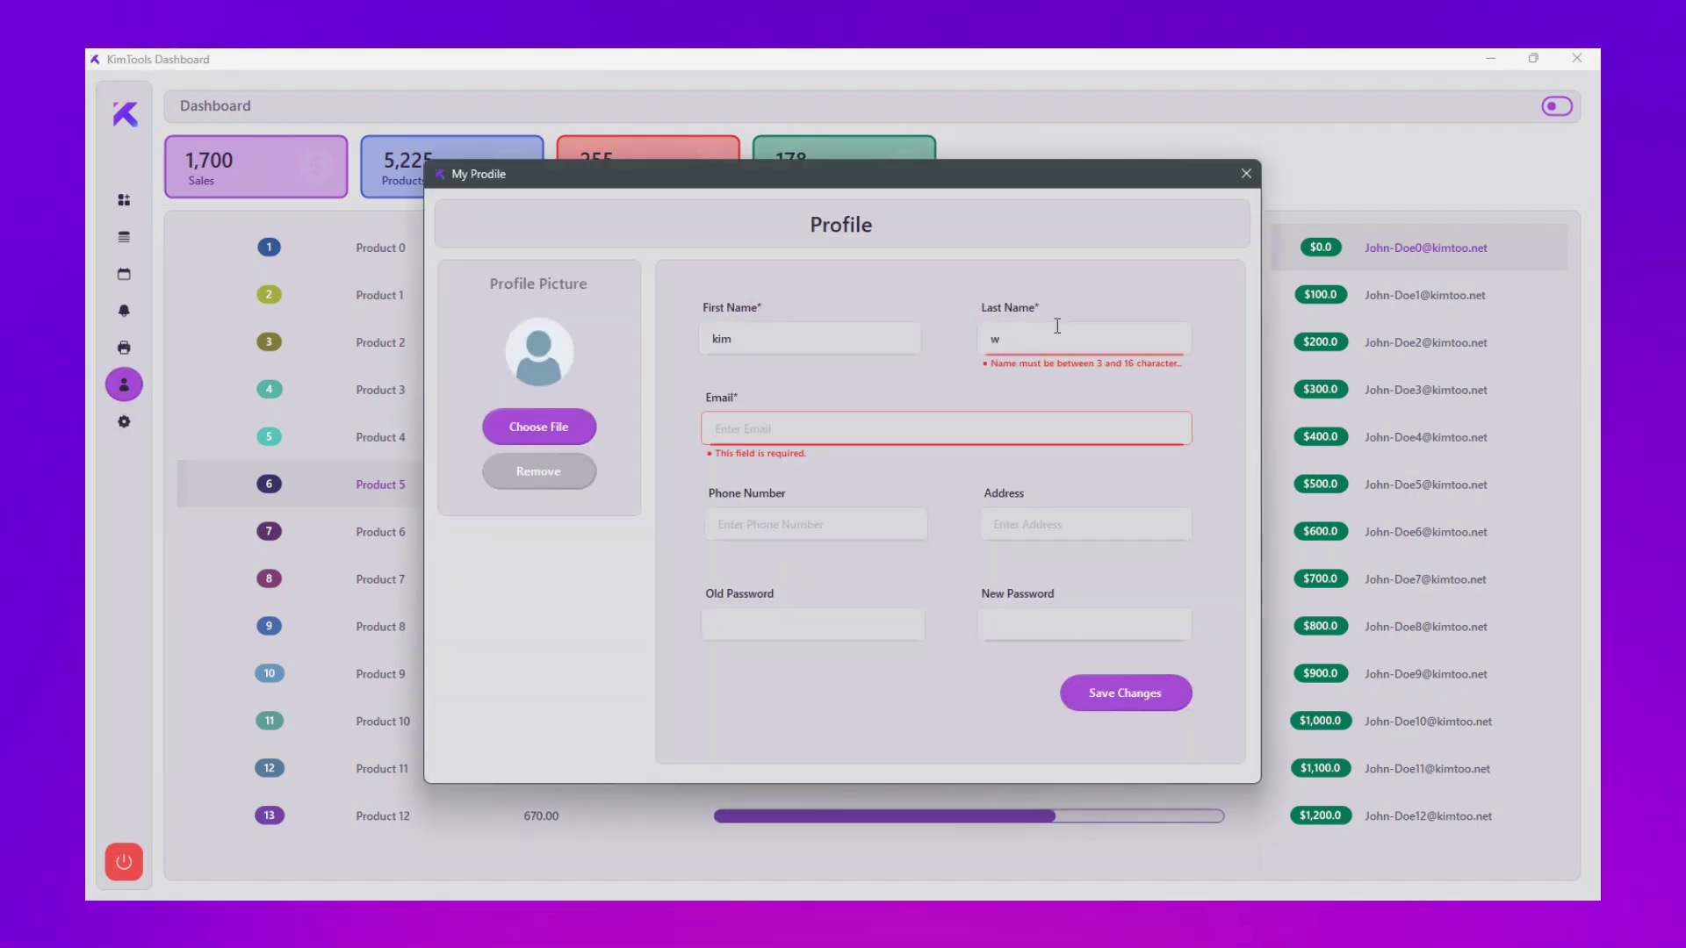
click(1048, 341)
key(BackSpace)
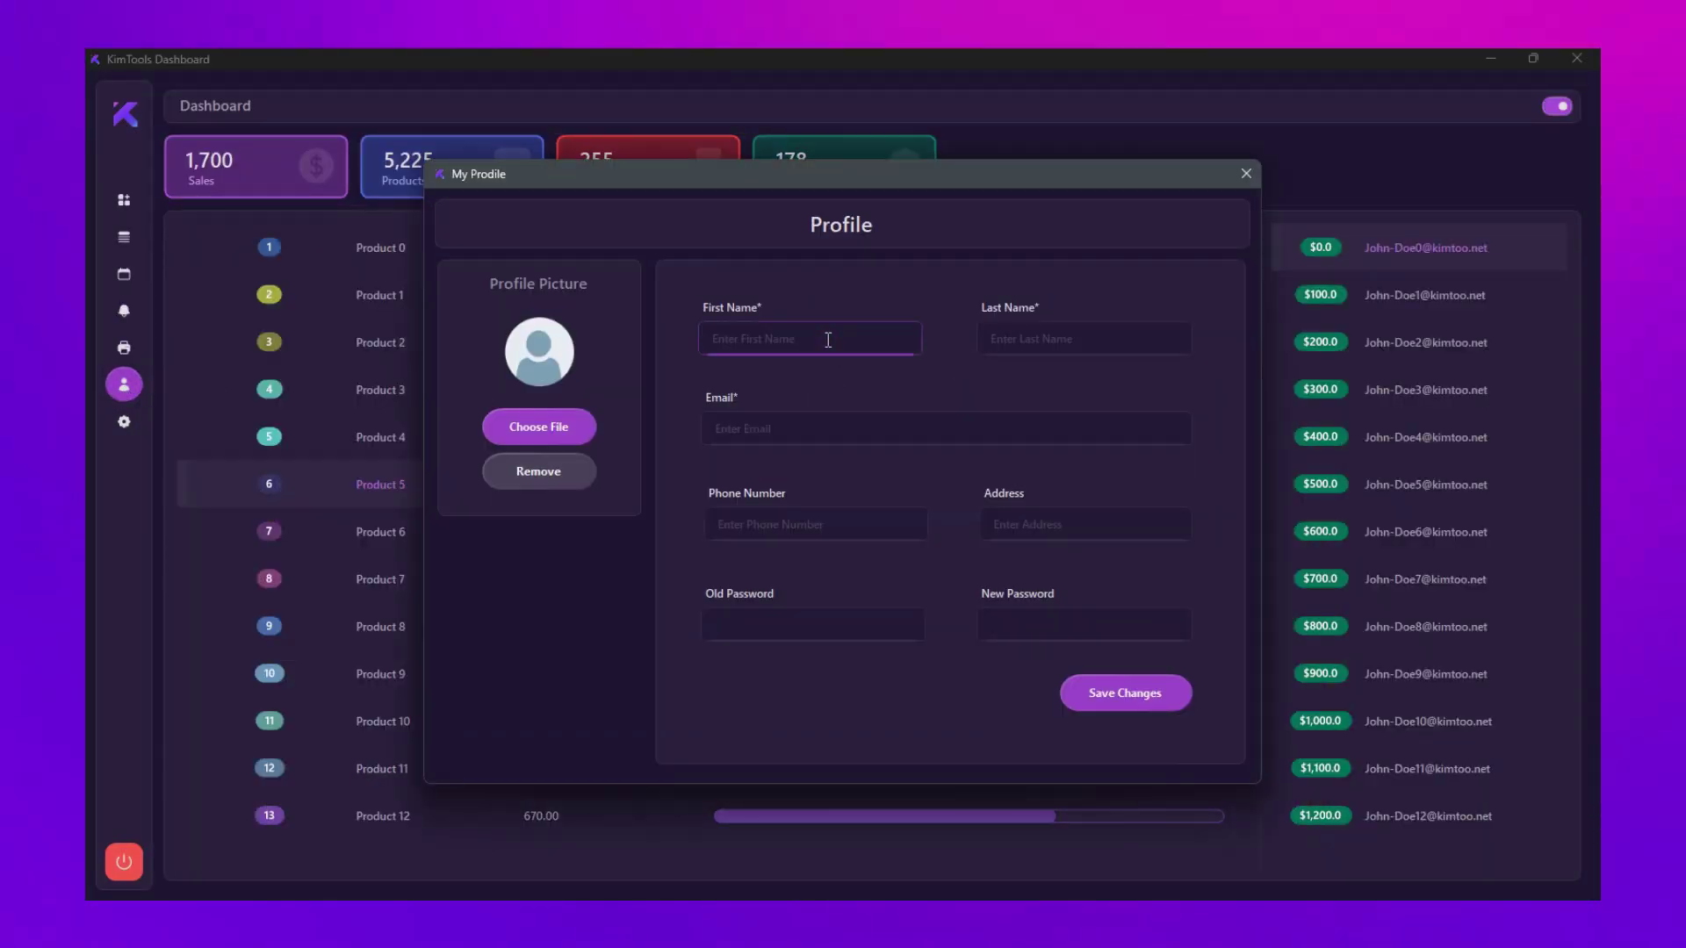
text(Kim)
key(Tab)
click(769, 420)
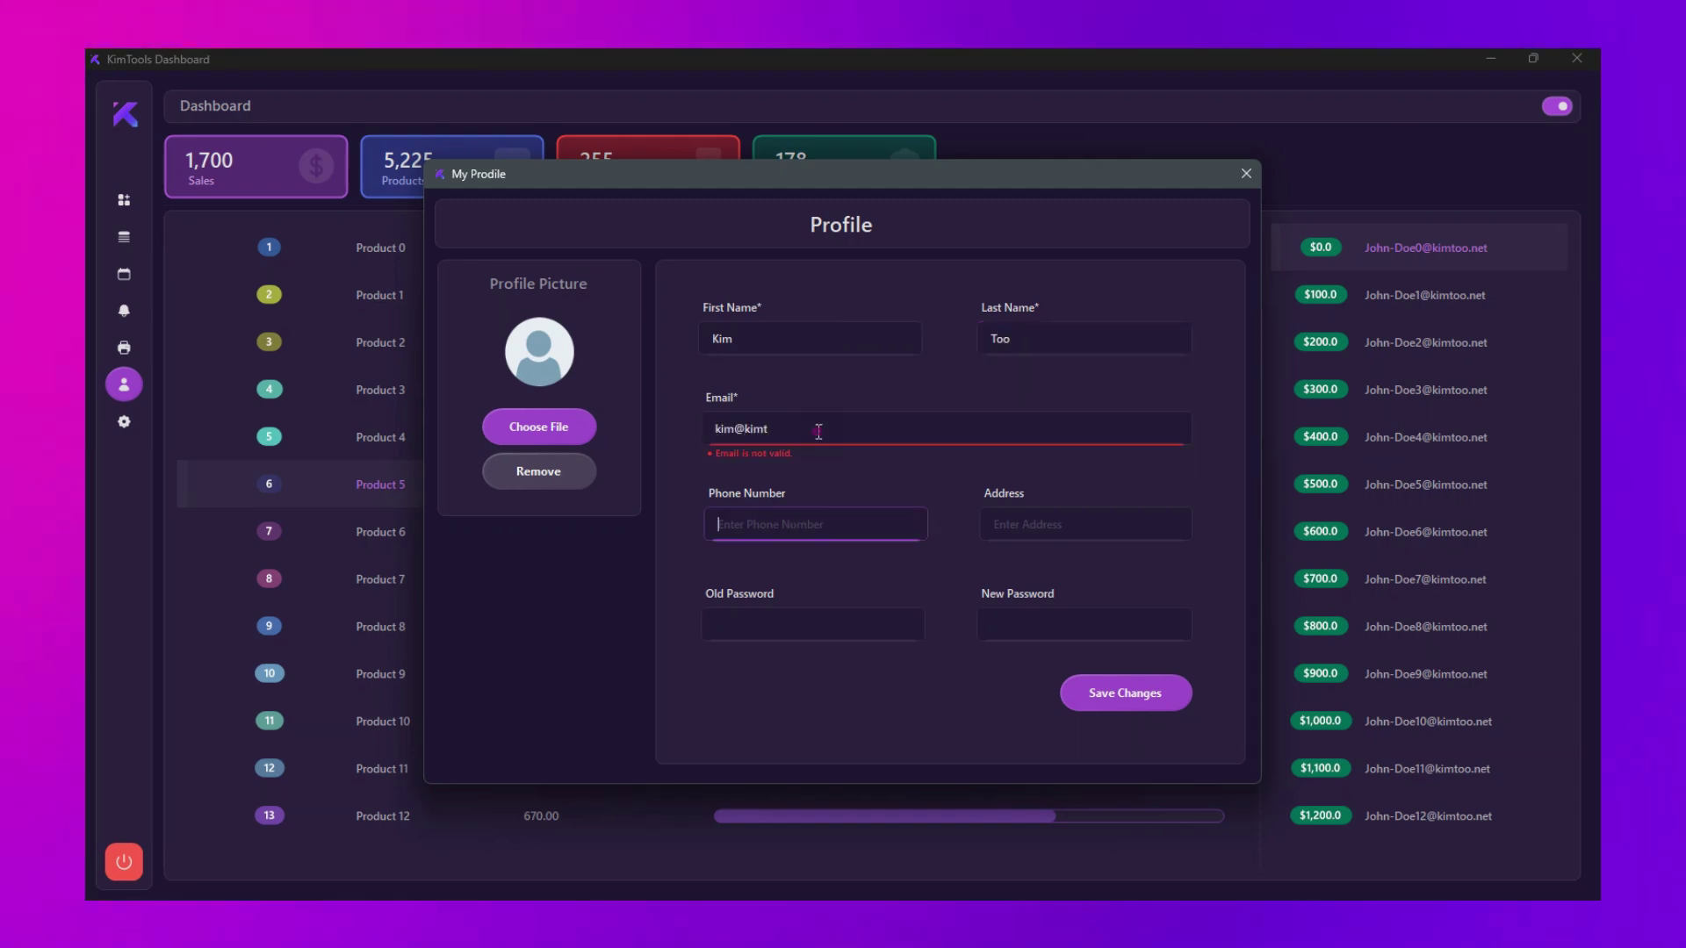
text(oo.new)
key(Tab)
Step: Visit the Address field and clear its text
click(1015, 523)
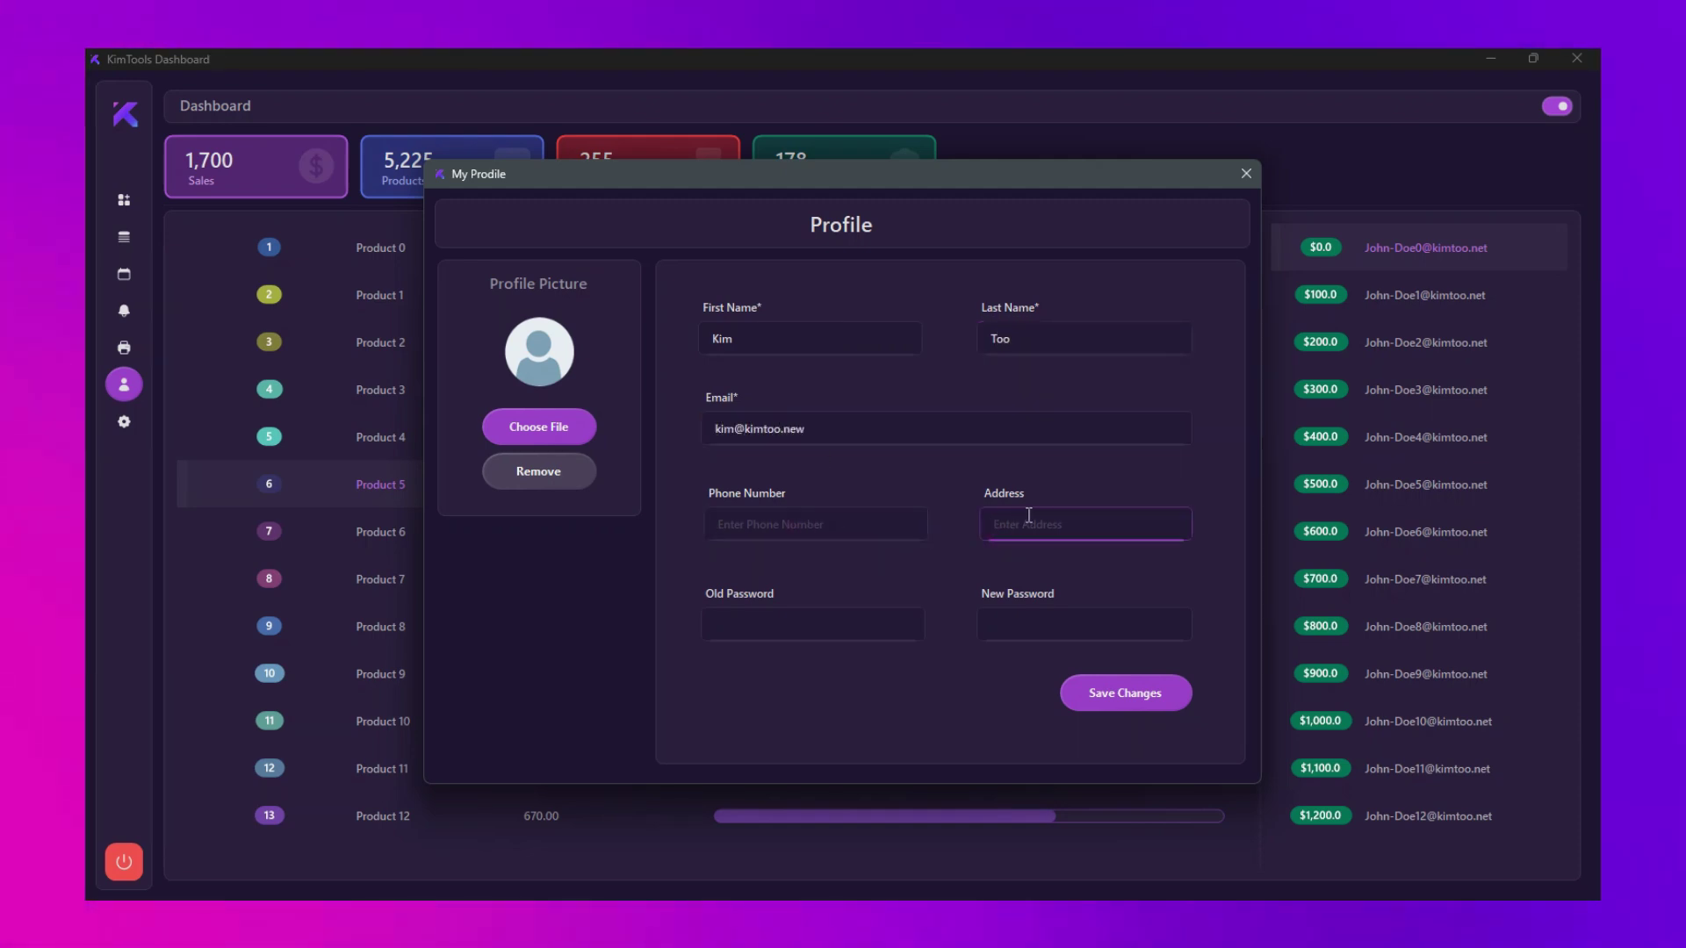
text(Address)
key(Tab)
click(1029, 524)
key(ctrl+a)
key(BackSpace)
Step: Enter a too-short New Password to see the length error, then clear it
click(845, 610)
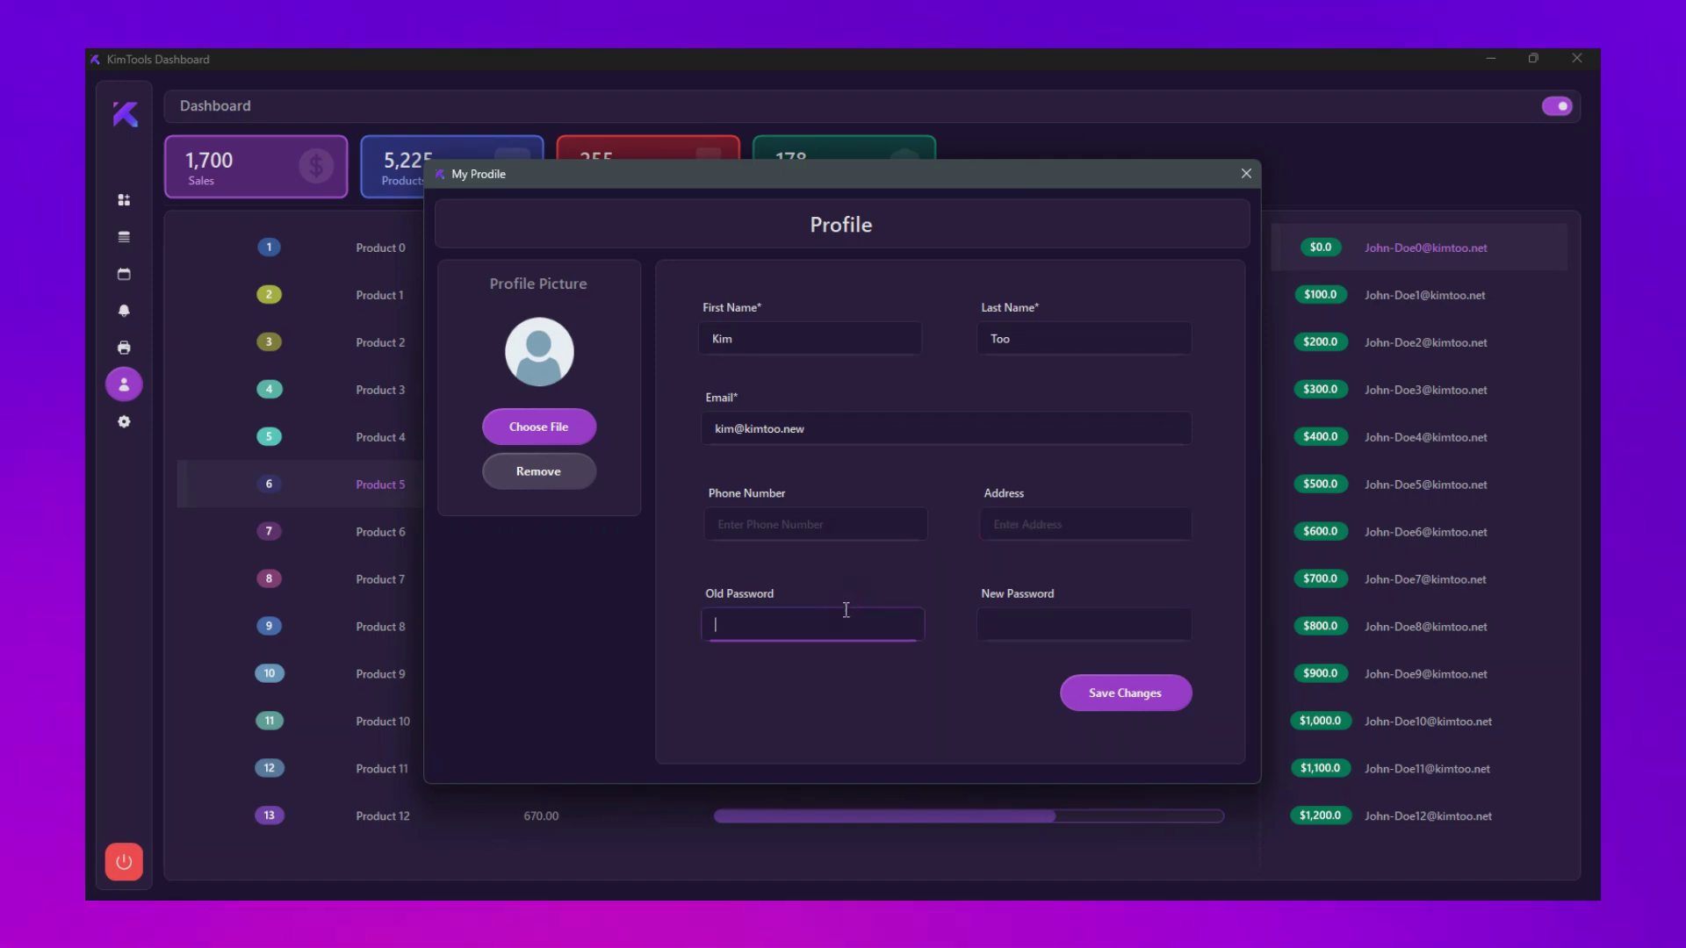
key(Tab)
text(12345)
click(743, 623)
key(BackSpace)
key(BackSpace)
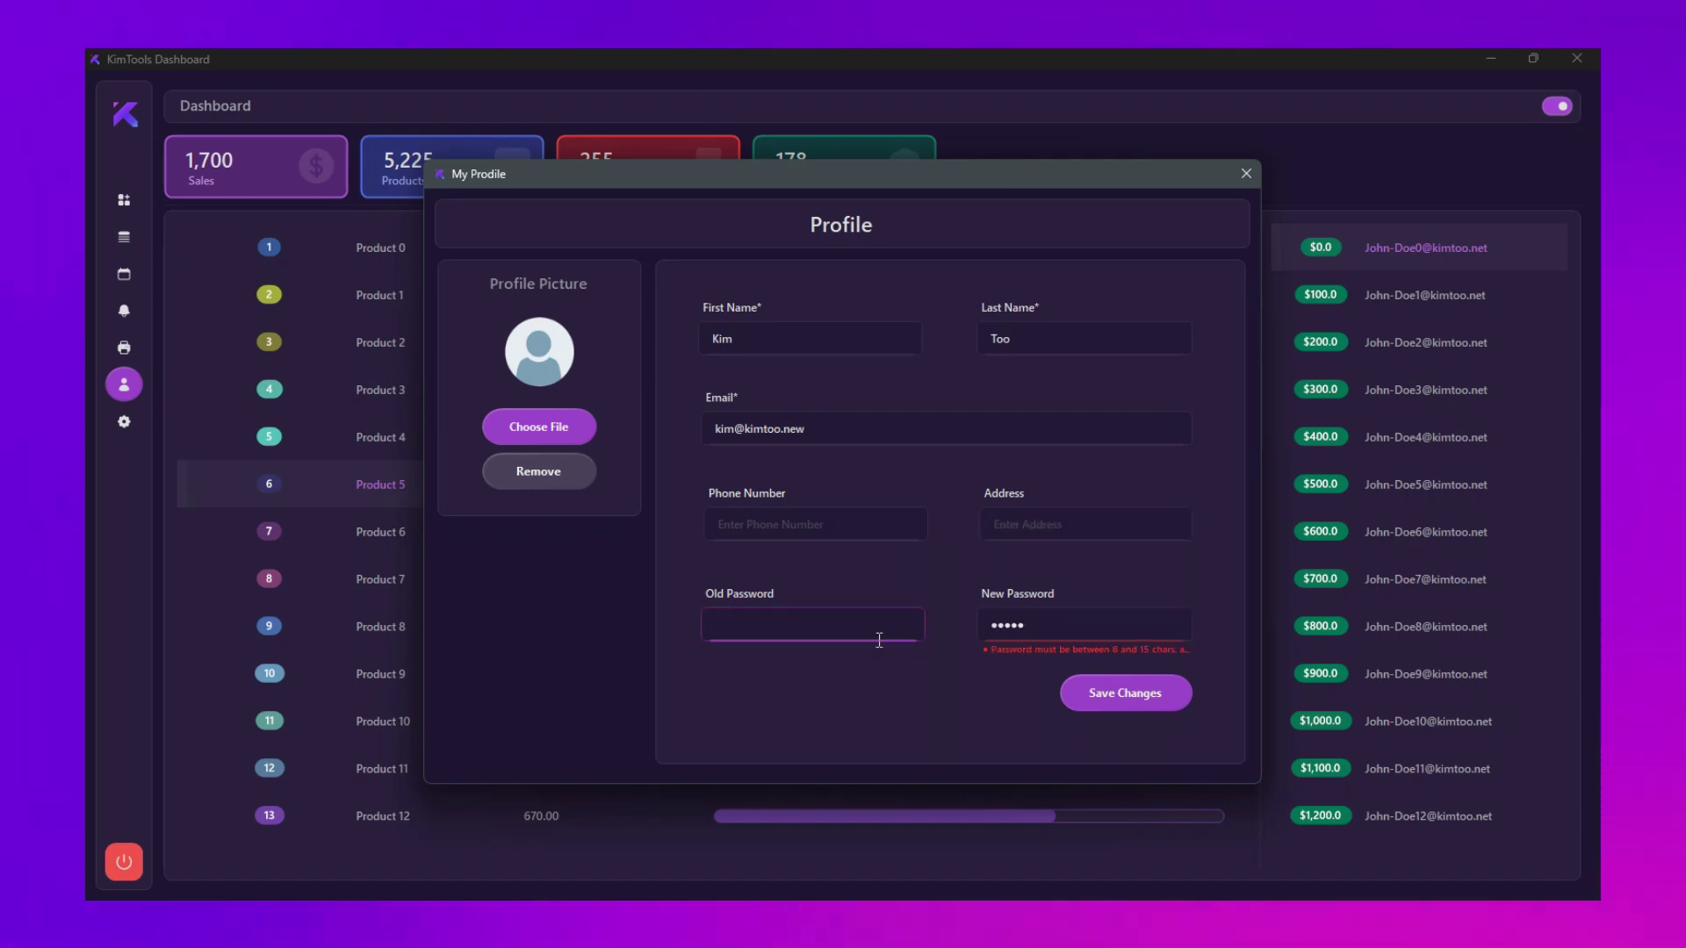
click(1054, 626)
key(ctrl+a)
key(BackSpace)
Step: Close the Profile dialog, restore the dashboard window, reopen Profile and close it again
click(1076, 344)
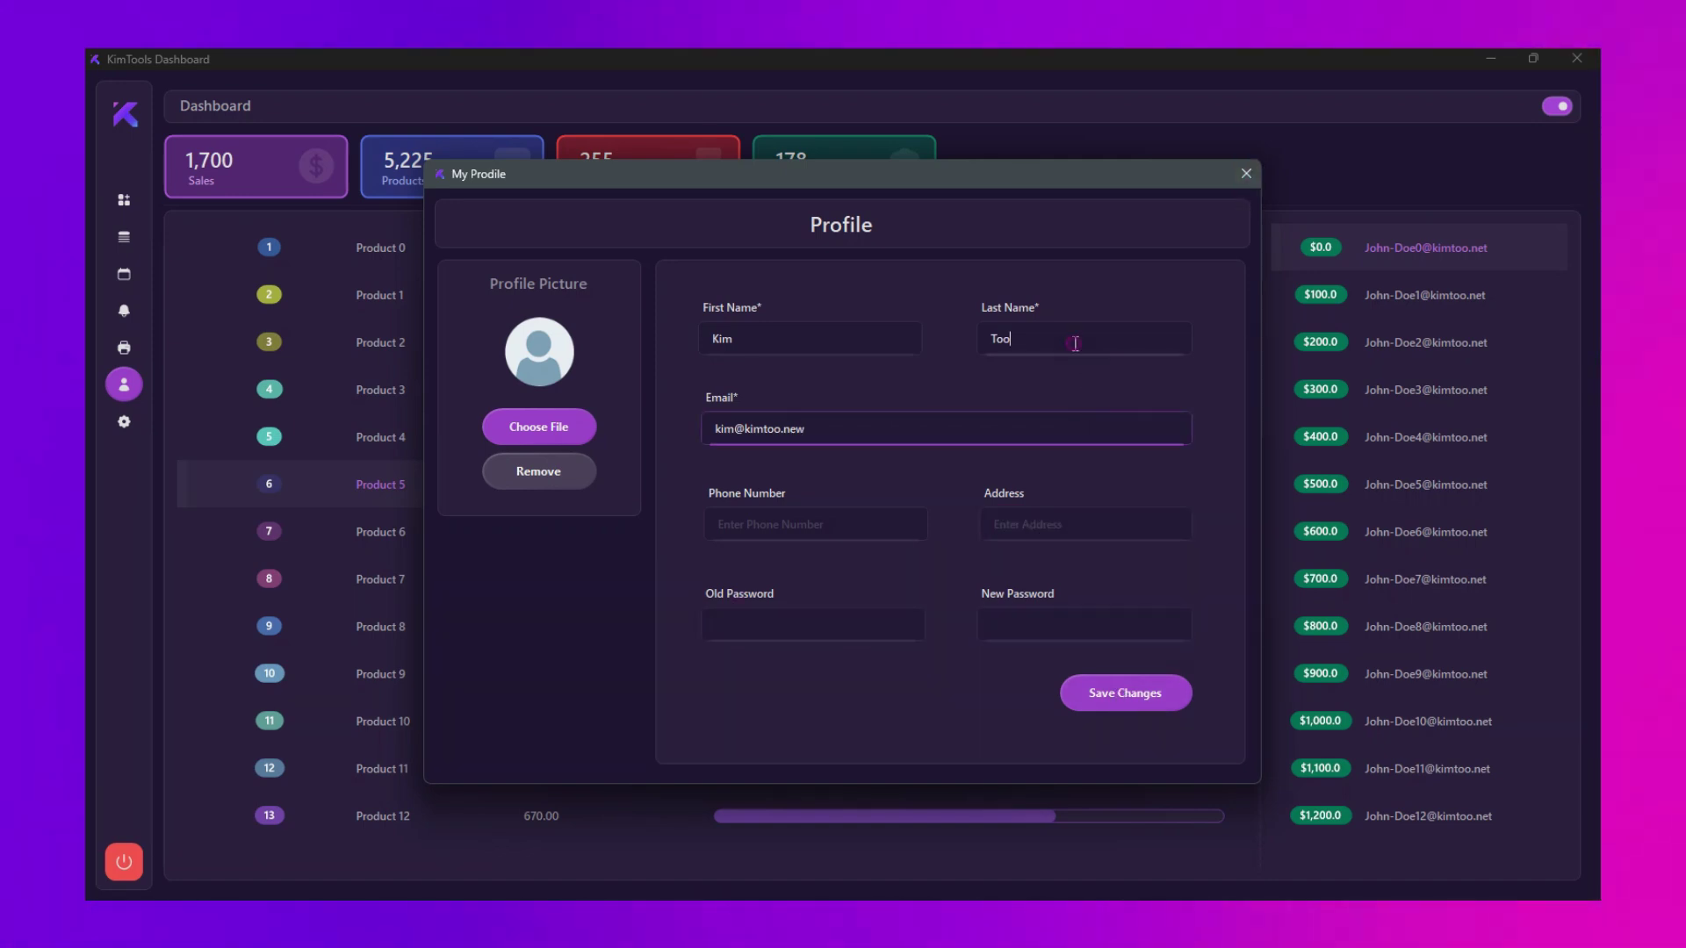
click(1246, 173)
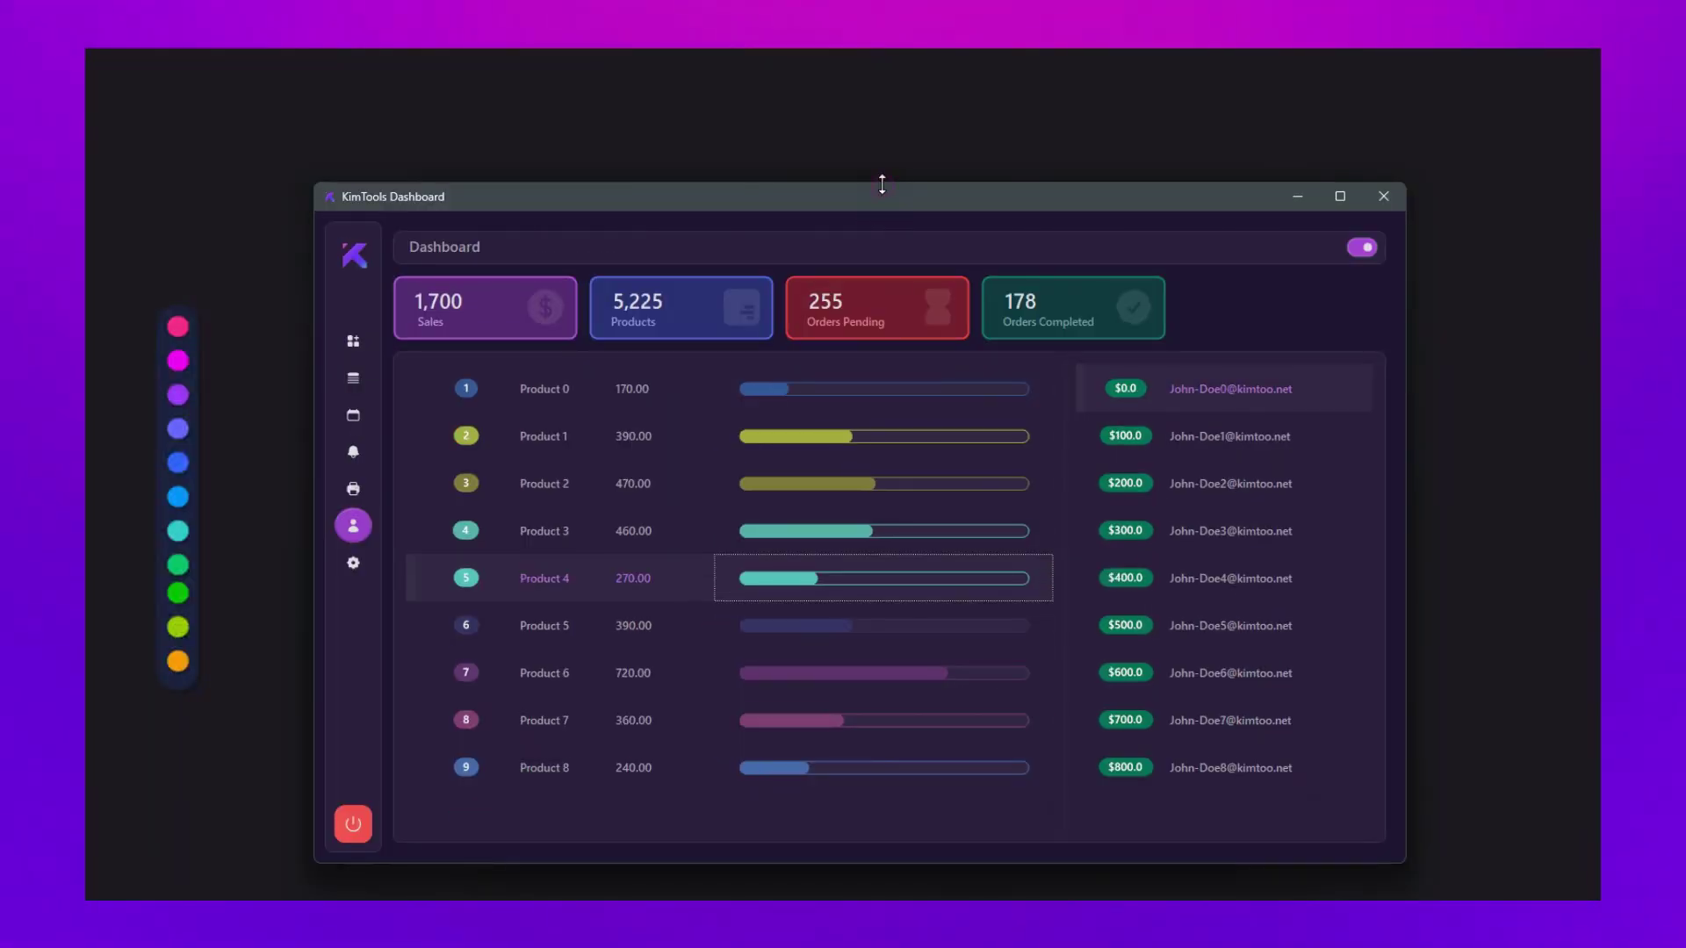
drag(857, 60, 891, 120)
click(367, 449)
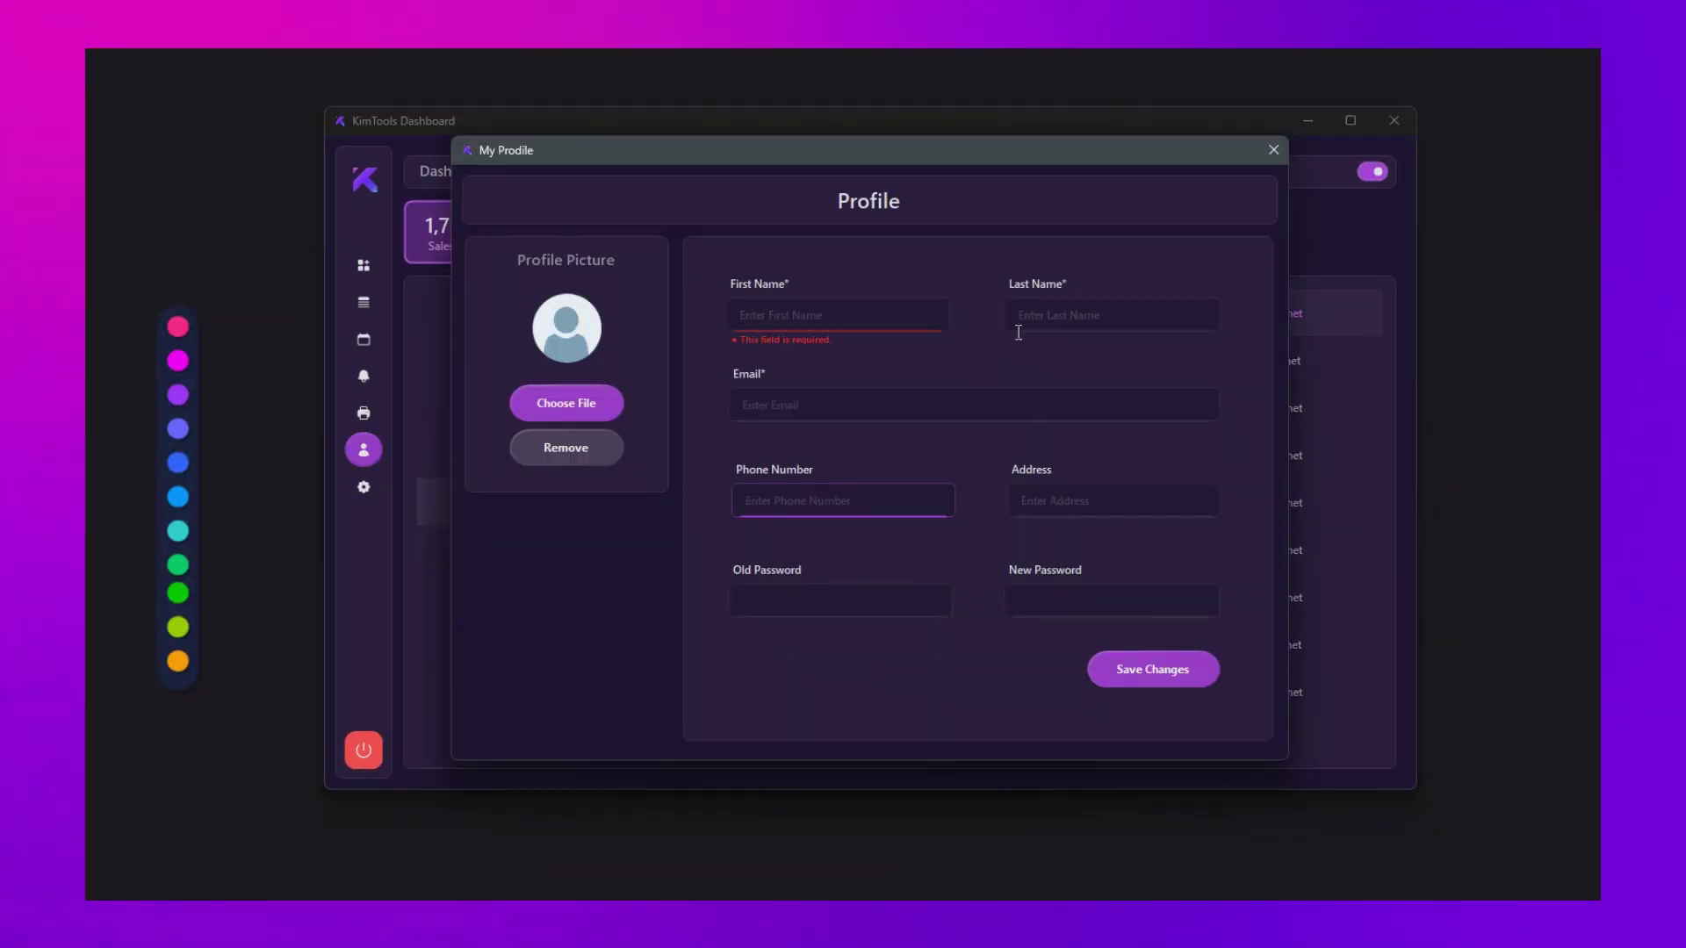
click(1272, 152)
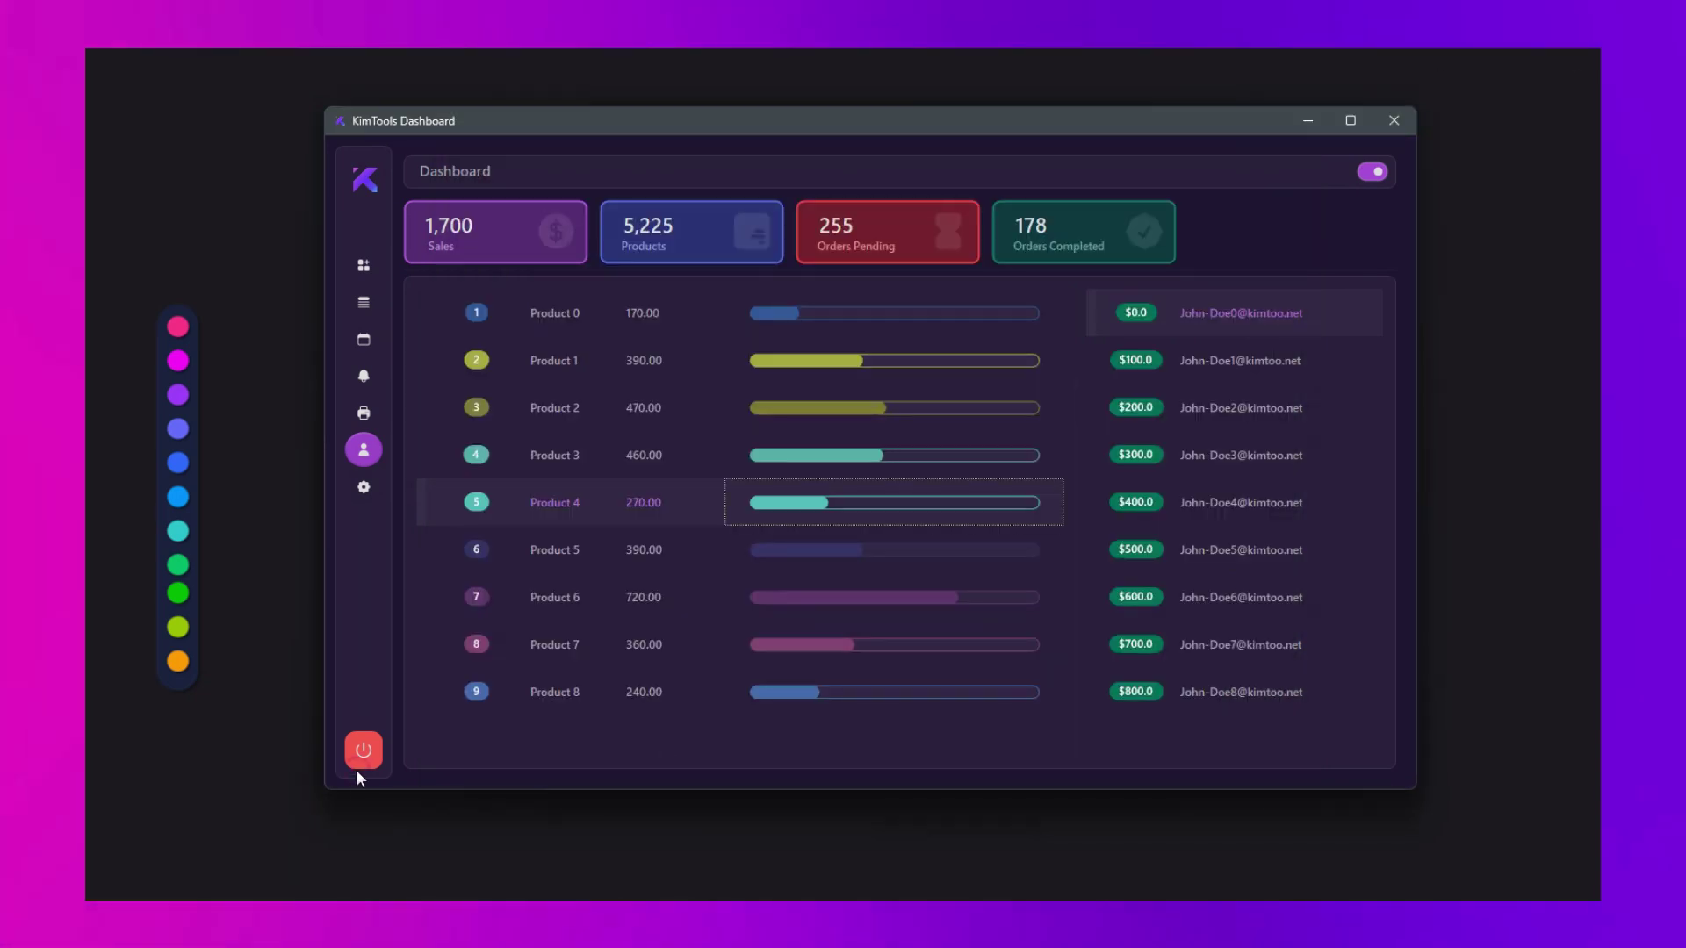